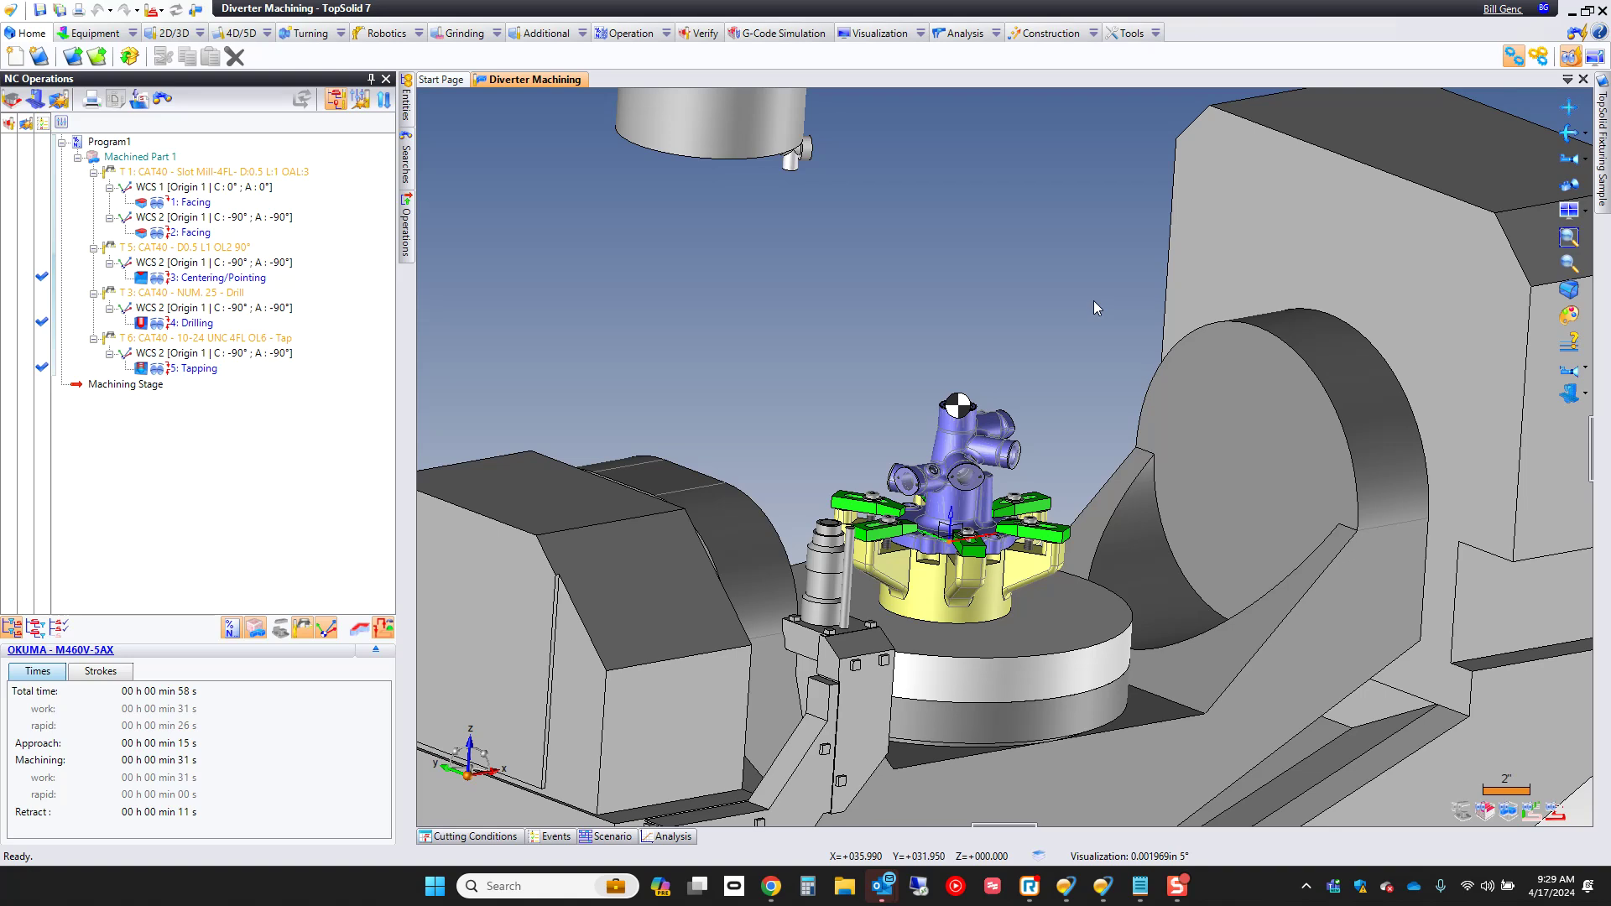
- Run the machining simulation through centering into the operation 4 drilling, zooming in and out
{"action": "left_click_drag", "start_coordinate": [252, 188], "coordinate": [290, 210]}
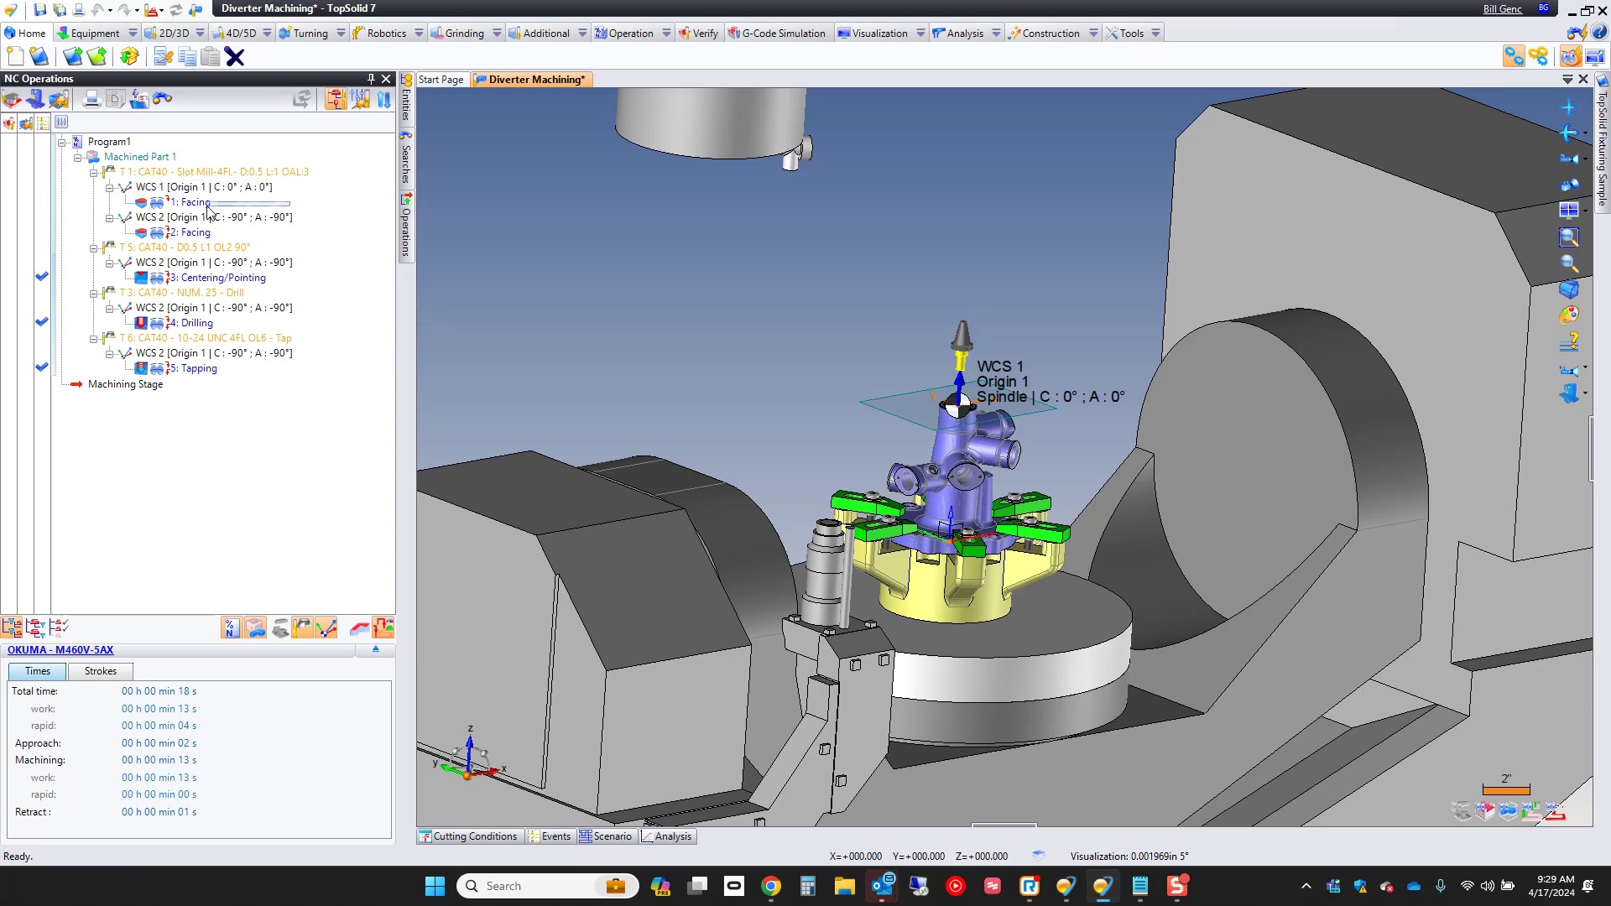
{"action": "left_click", "coordinate": [149, 238]}
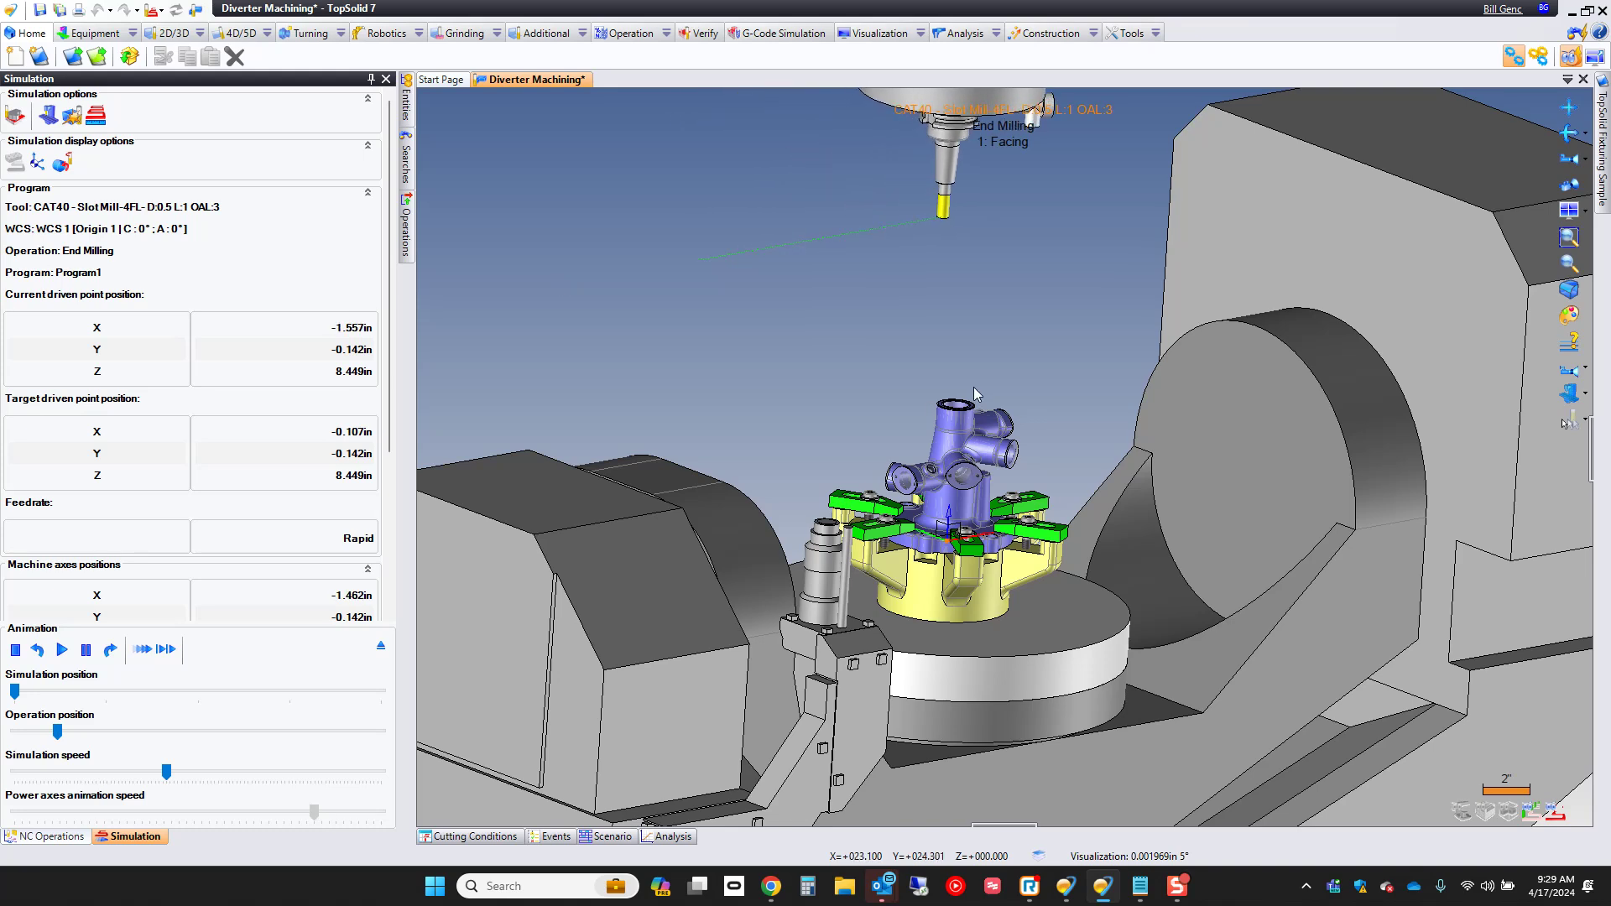
{"action": "scroll", "coordinate": [882, 455], "scroll_direction": "up", "scroll_amount": 4}
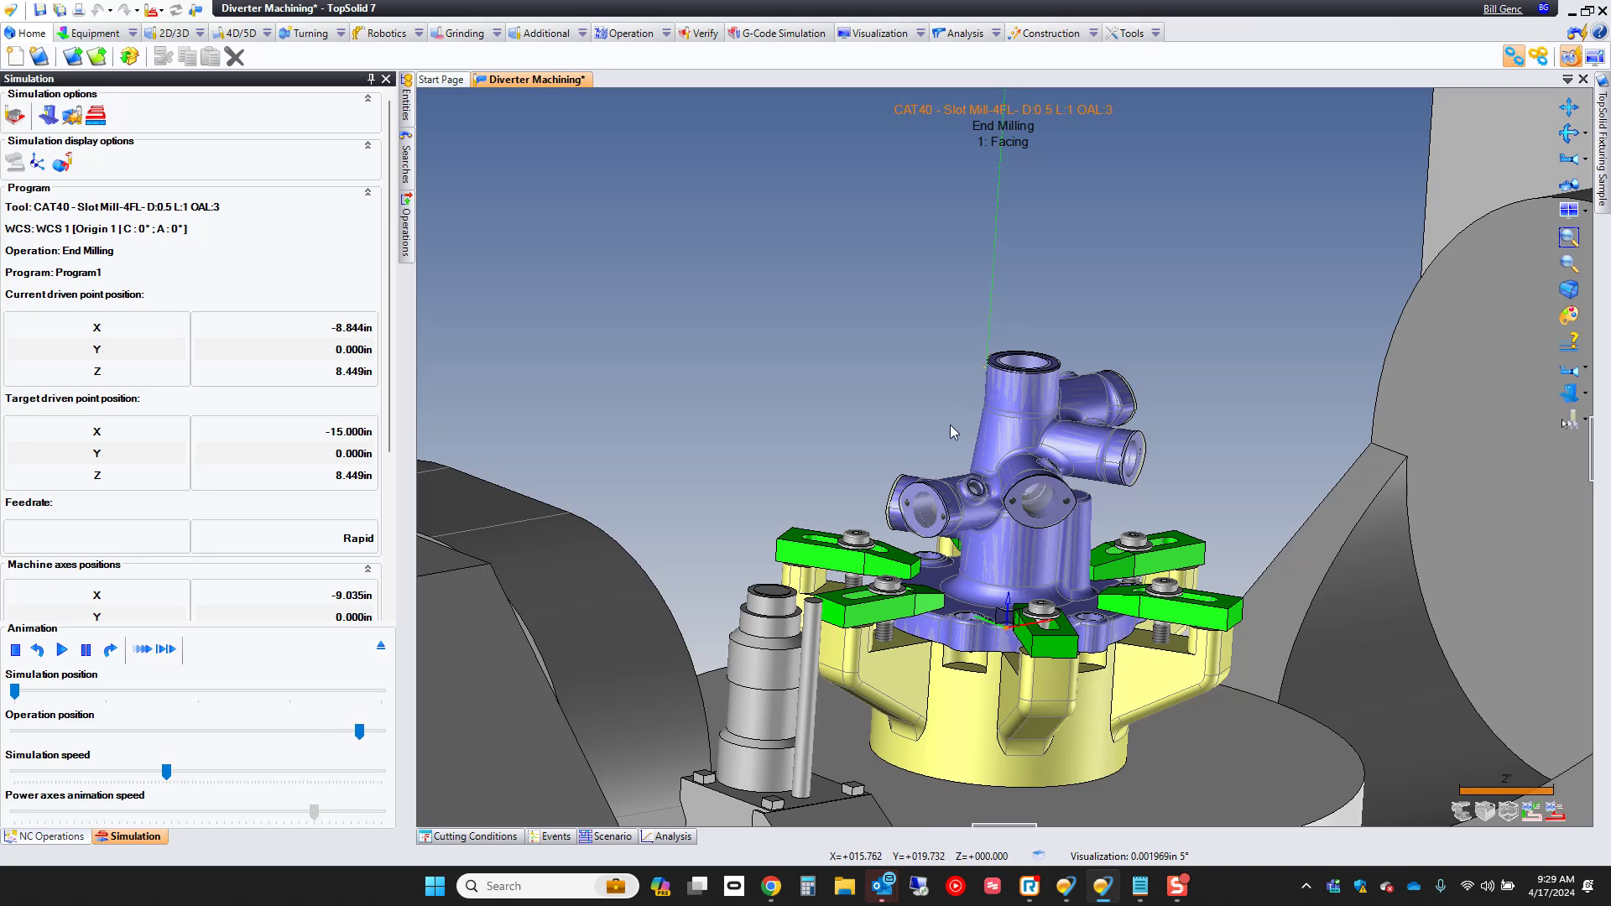
{"action": "scroll", "coordinate": [950, 431], "scroll_direction": "down", "scroll_amount": 4}
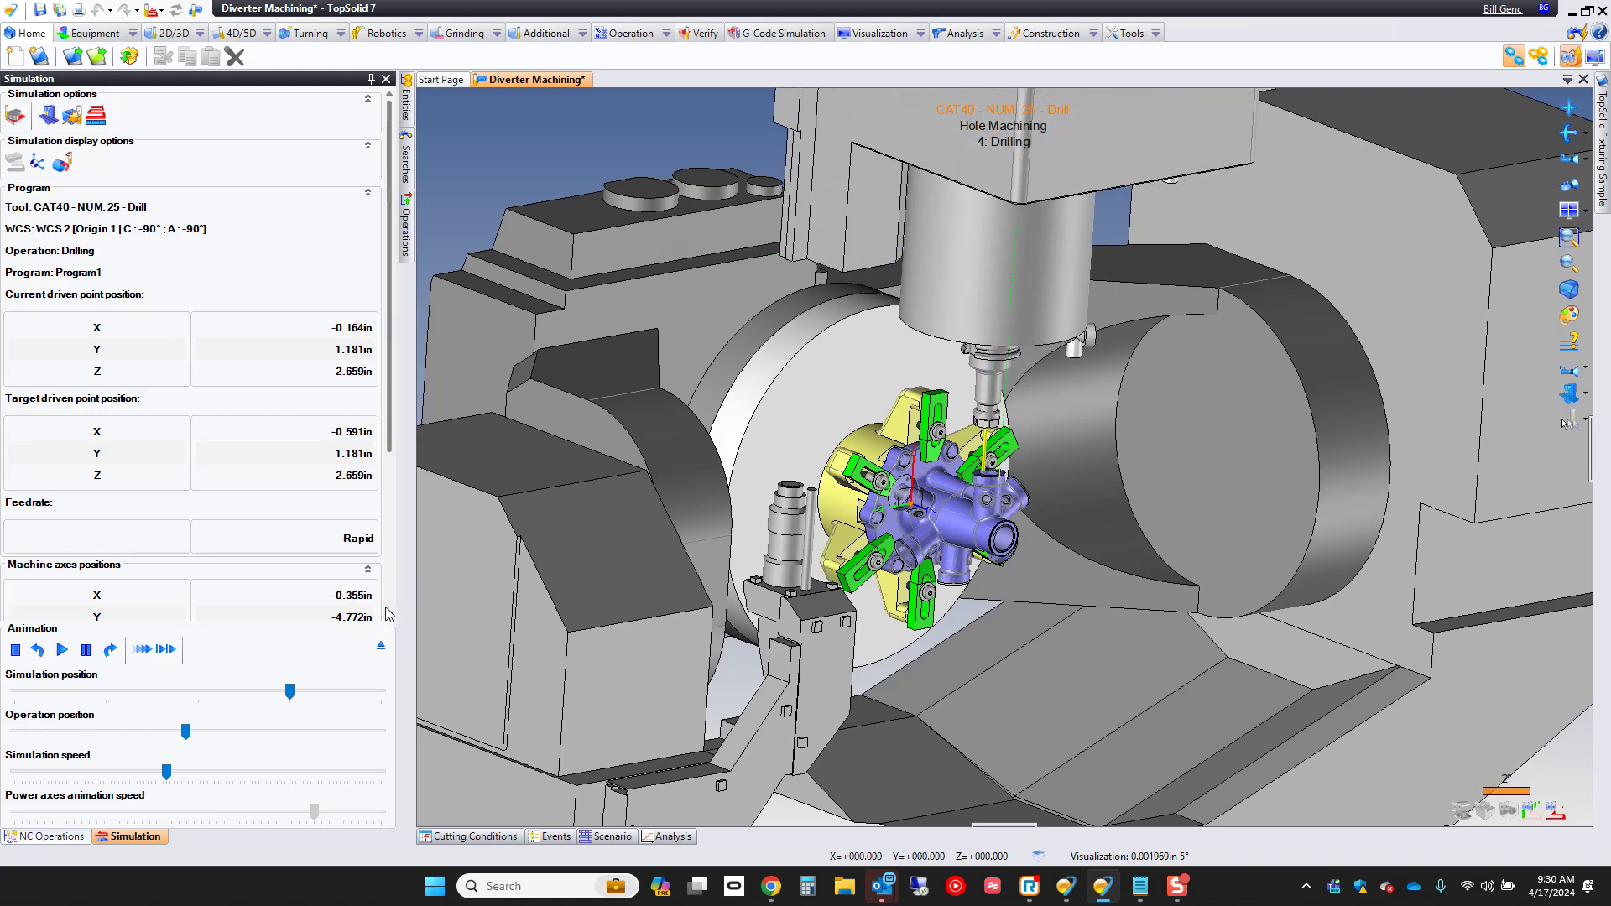
- Stop the simulation, show the whole program's 58 s cycle time and switch to equipment tools
{"action": "key", "text": "Escape"}
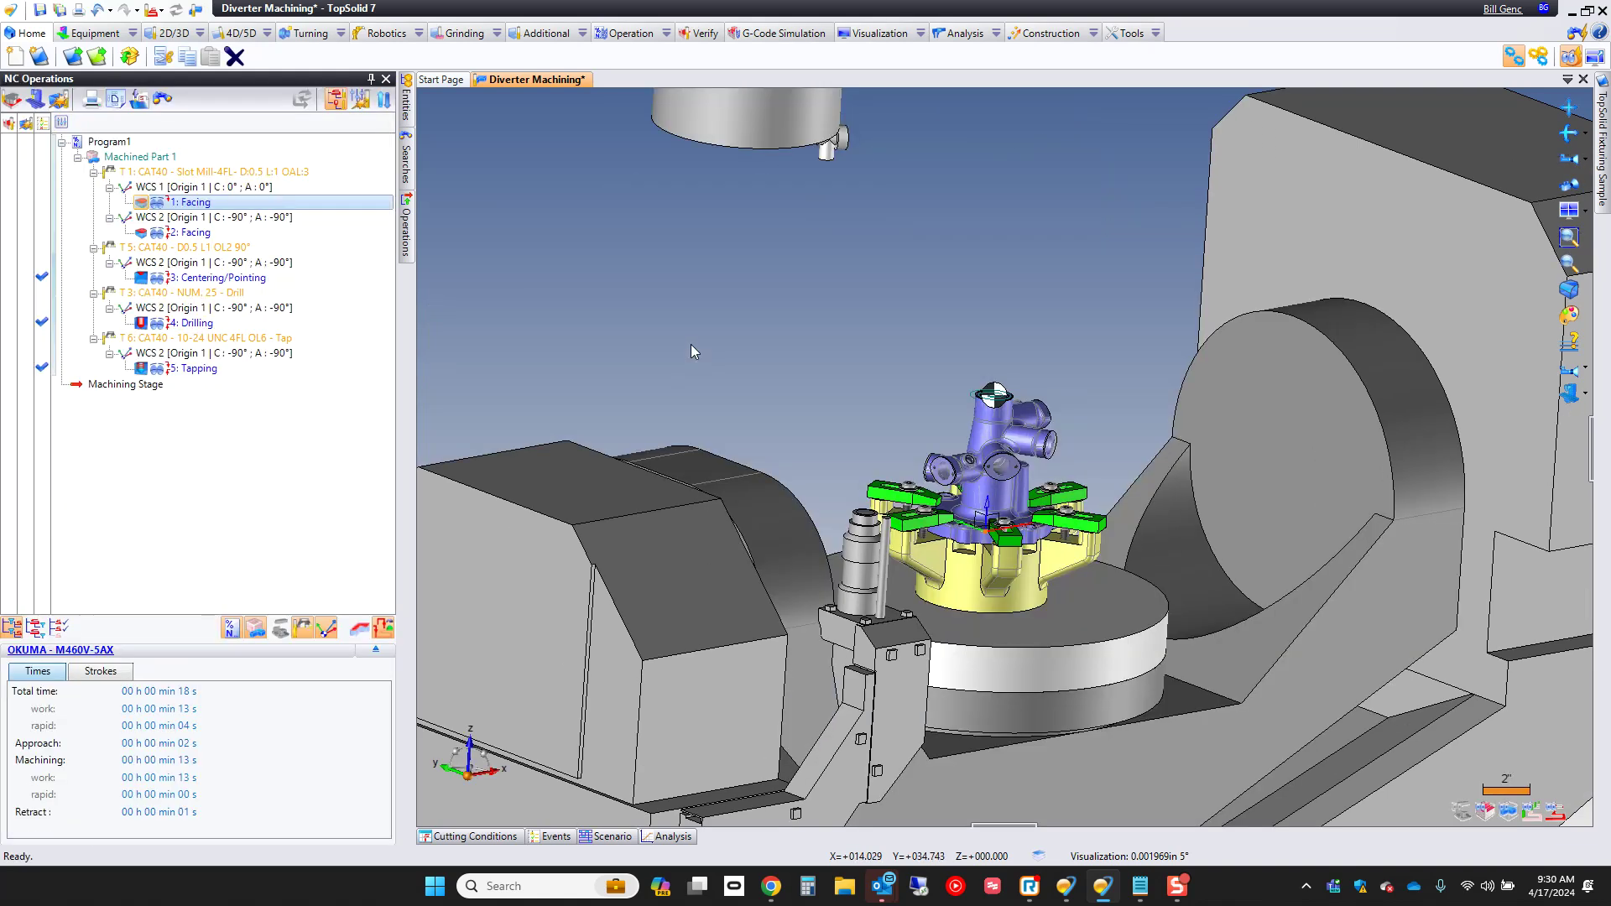
{"action": "left_click", "coordinate": [827, 328]}
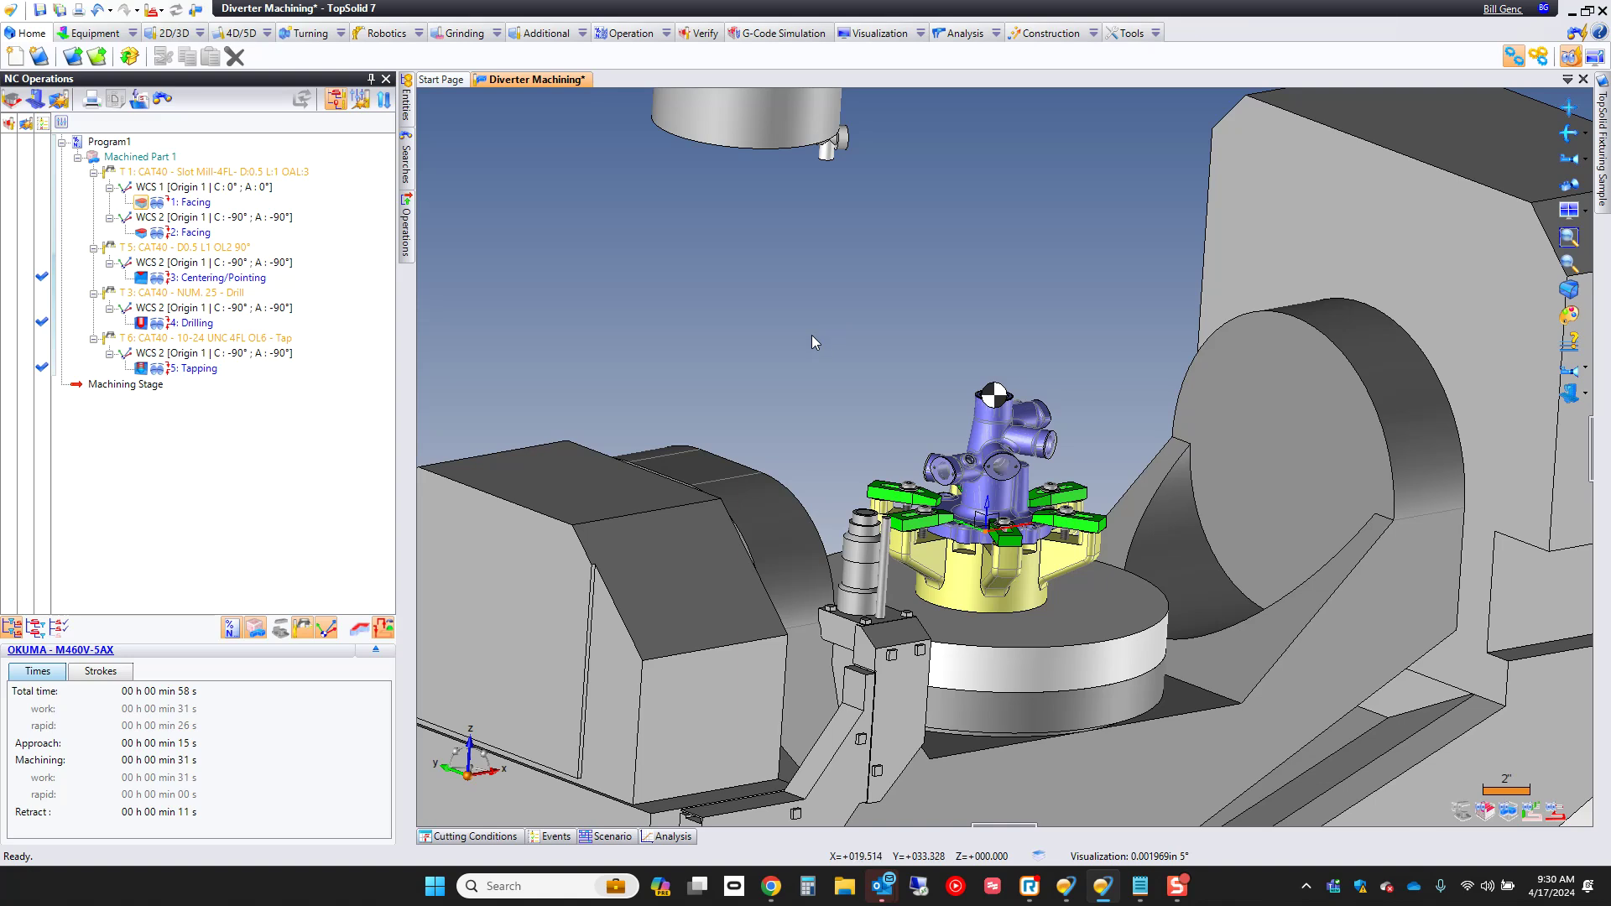
{"action": "left_click", "coordinate": [85, 36]}
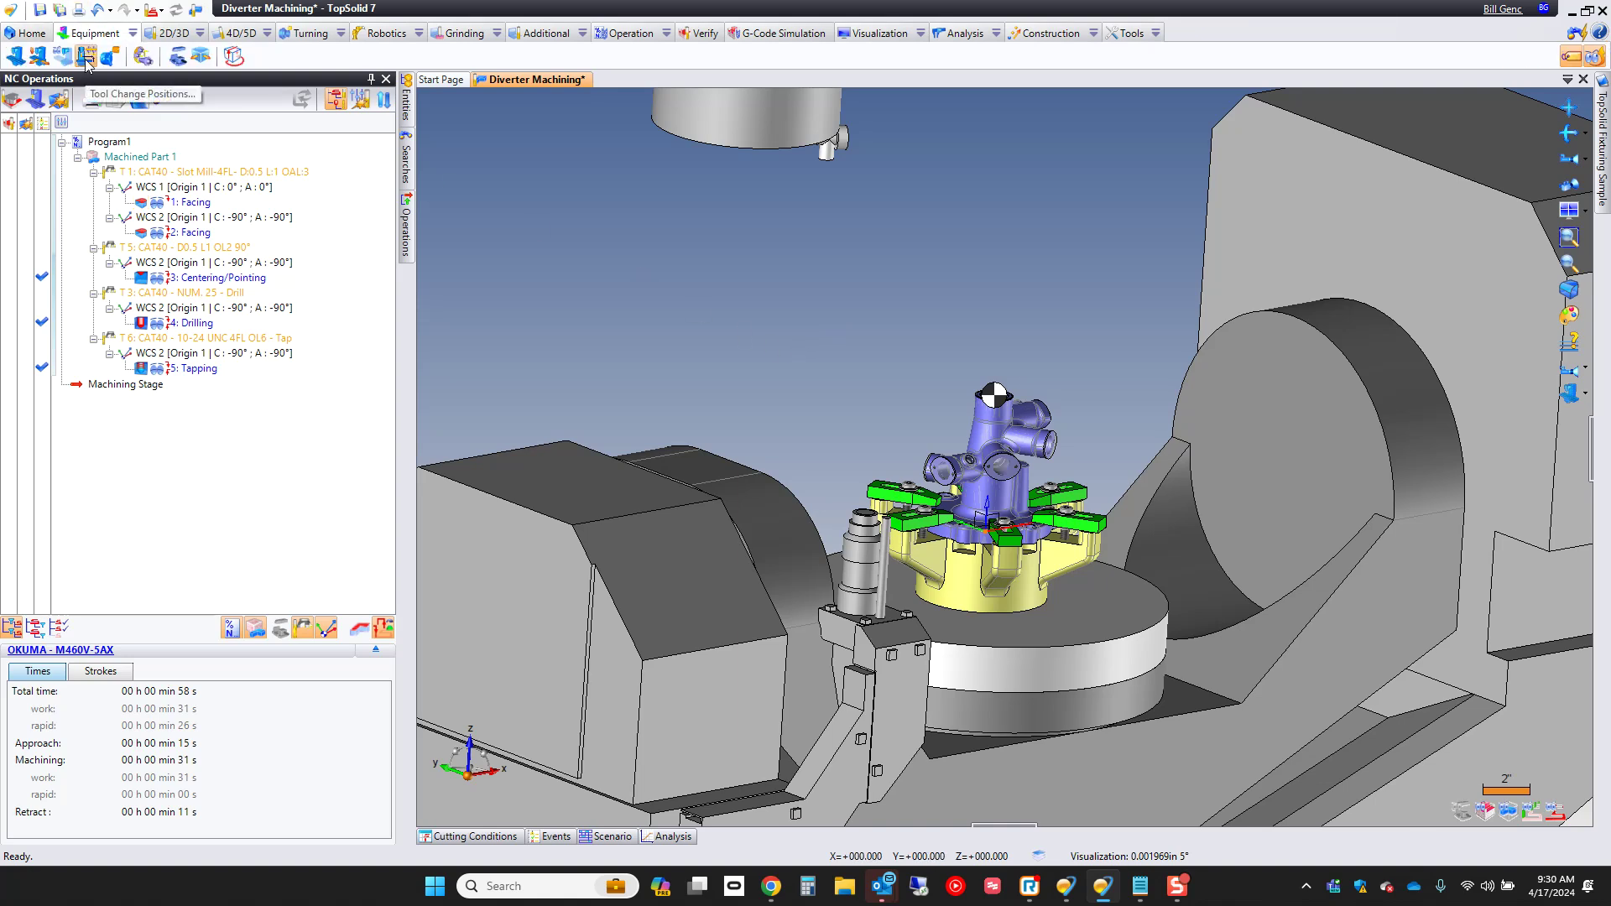
- Show Spindle-to-table tool change positions 1_Z_XY and 20_Y, with the machine table as part holder
{"action": "left_click", "coordinate": [87, 57]}
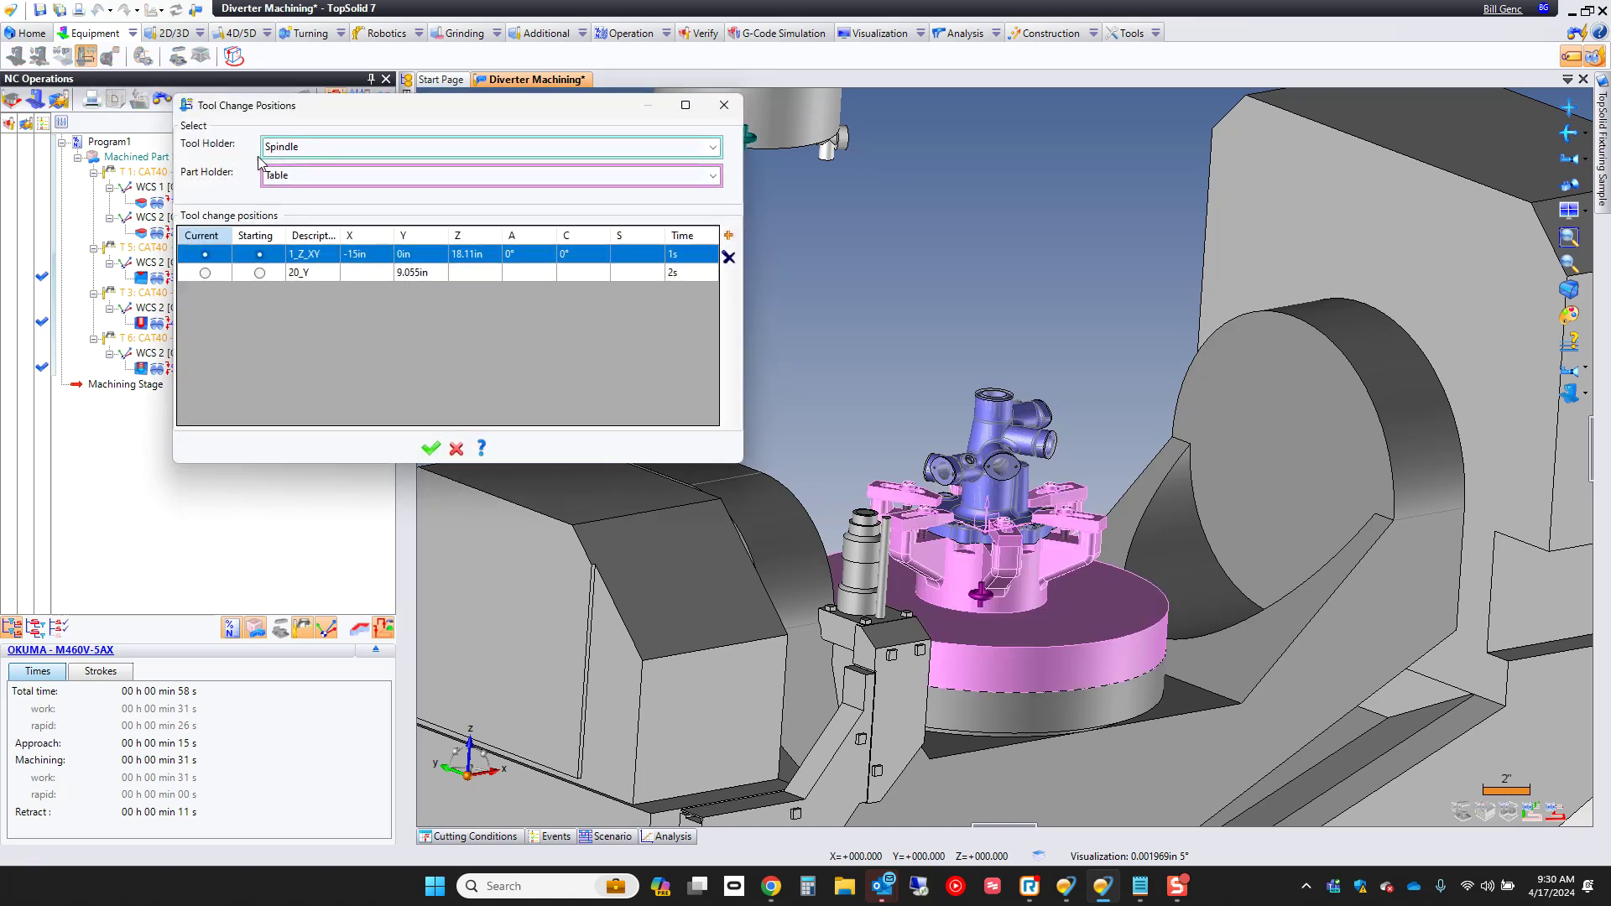
{"action": "left_click", "coordinate": [327, 149]}
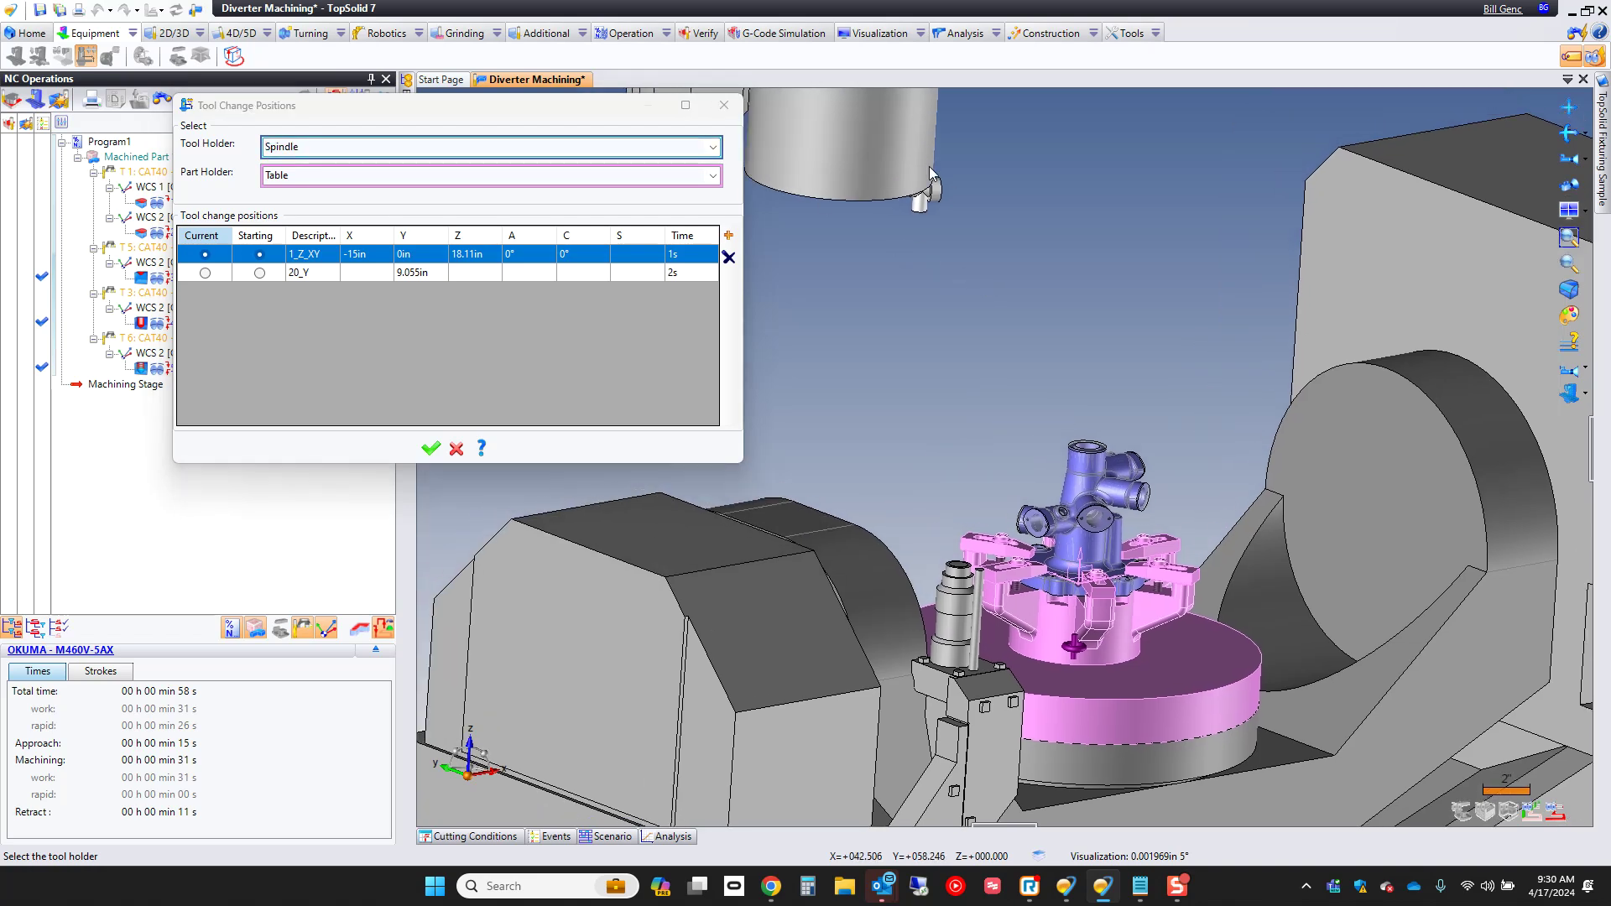
{"action": "left_click", "coordinate": [277, 175]}
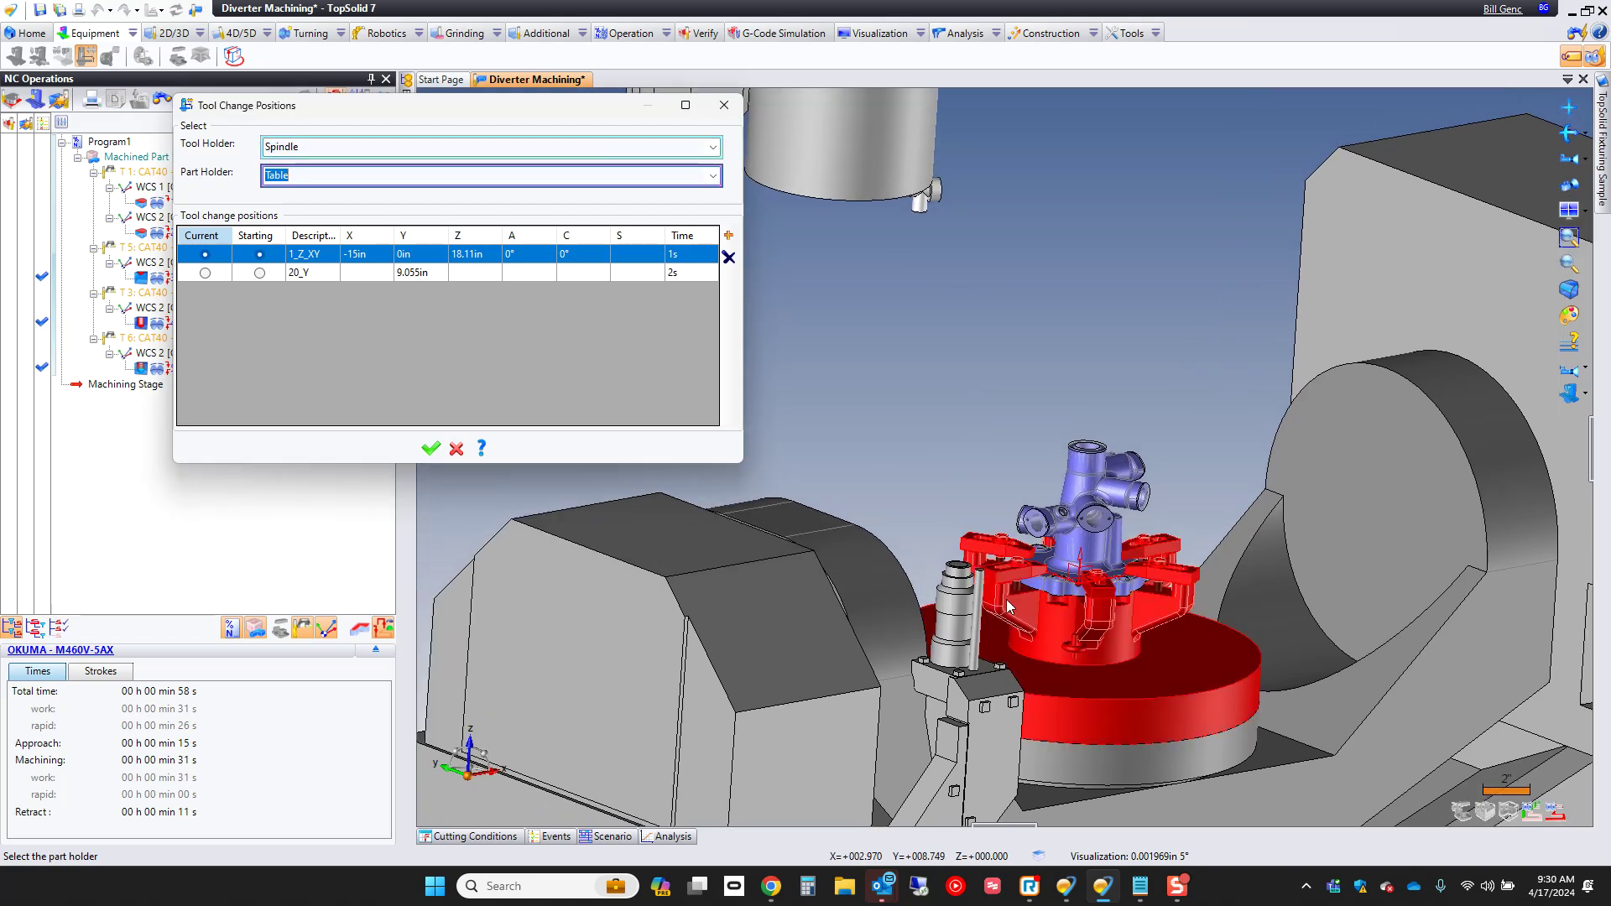
{"action": "left_click", "coordinate": [1087, 682]}
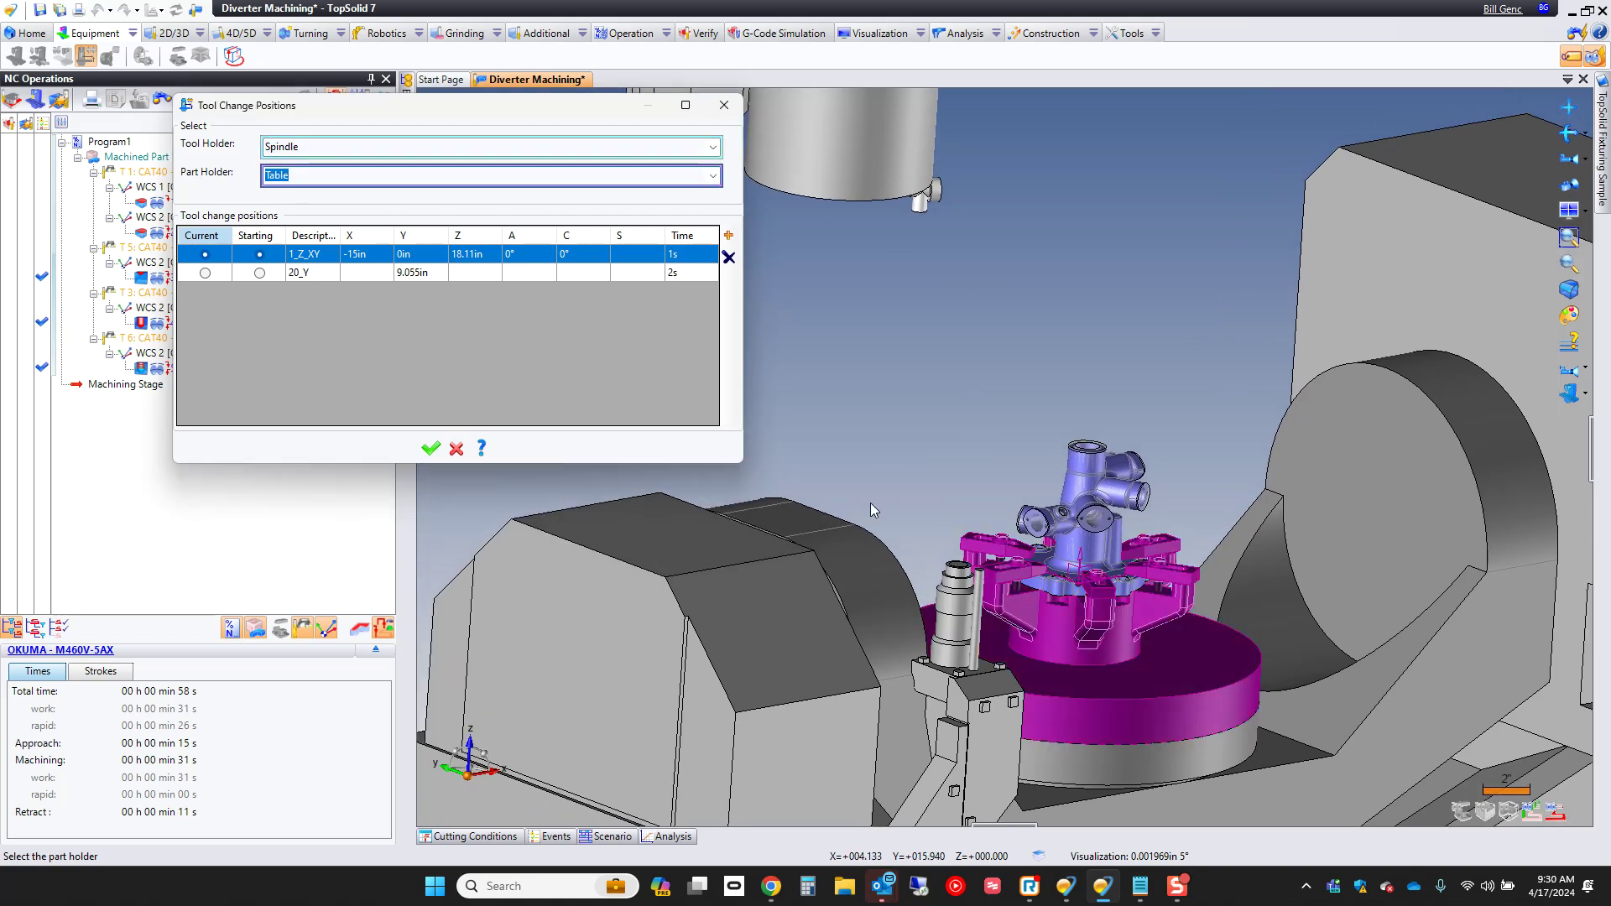
- Add a 'Z Only' tool change position at Z 18.11in, clearing the X, Y, A and C values
{"action": "left_click", "coordinate": [729, 236]}
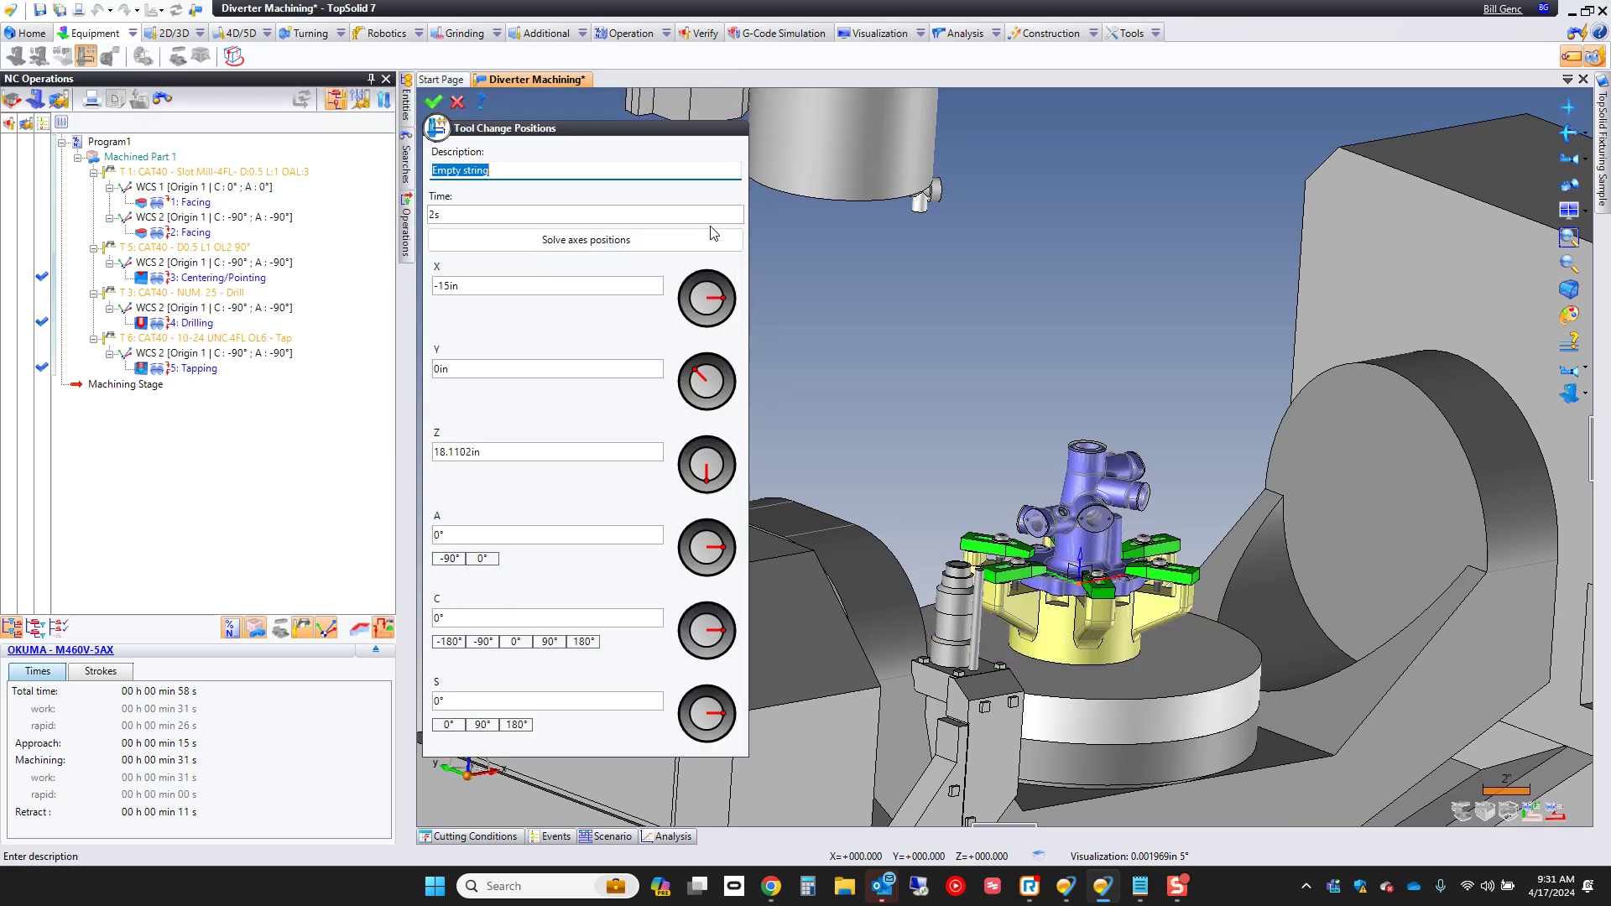
{"action": "type", "text": "Z Only"}
{"action": "left_click", "coordinate": [502, 287]}
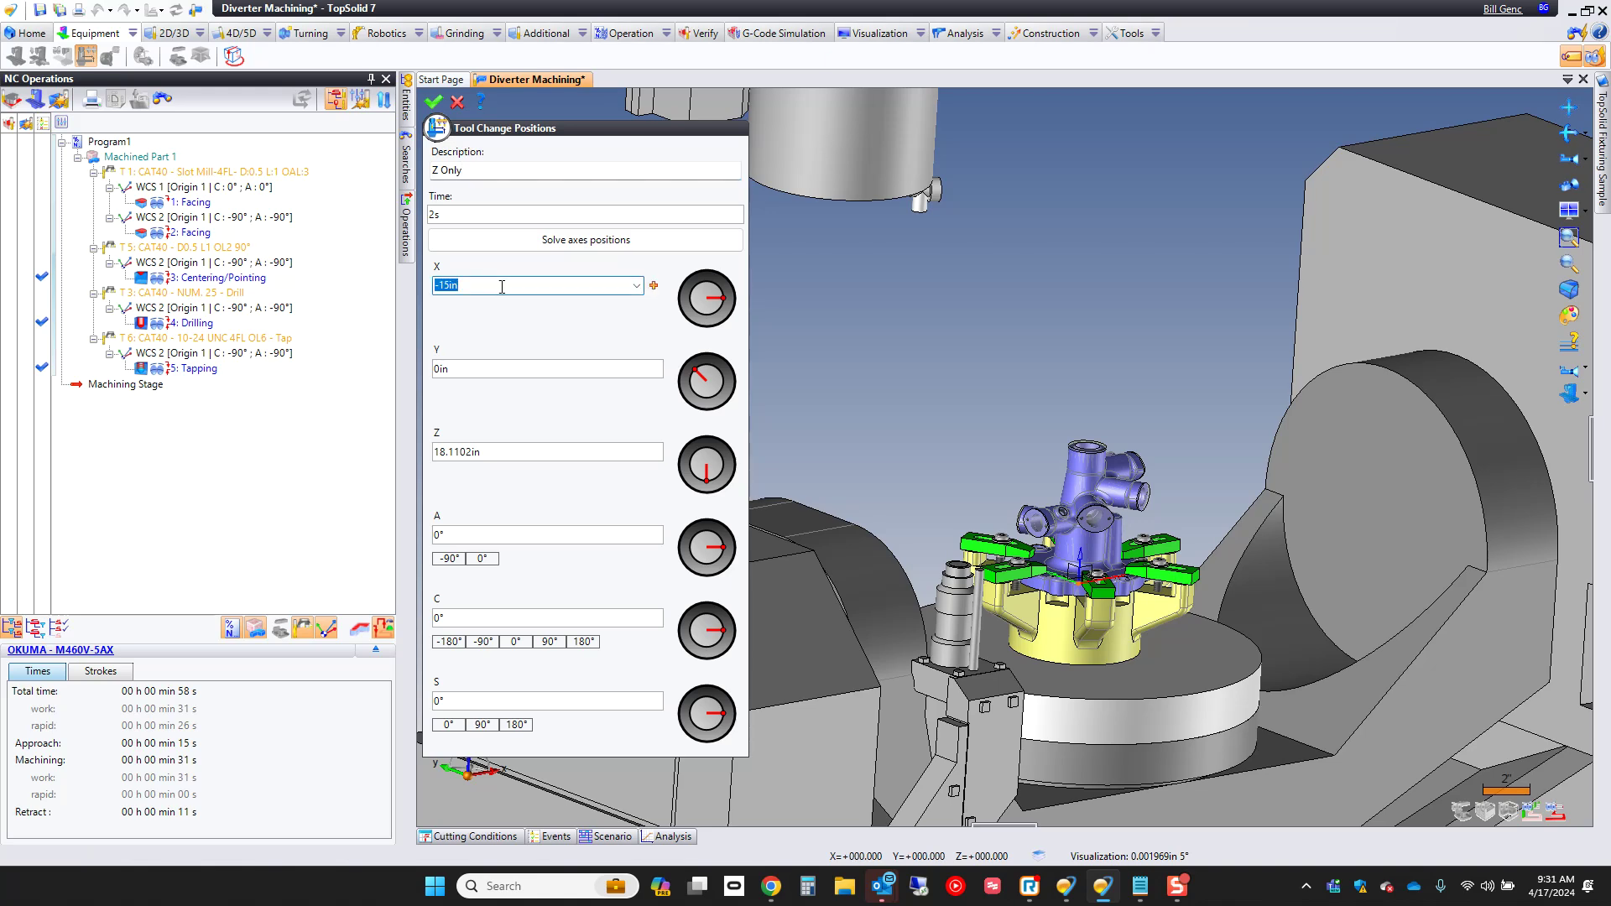
{"action": "key", "text": "BackSpace"}
{"action": "left_click", "coordinate": [503, 369]}
{"action": "key", "text": "BackSpace"}
{"action": "left_click", "coordinate": [483, 537]}
{"action": "key", "text": "BackSpace"}
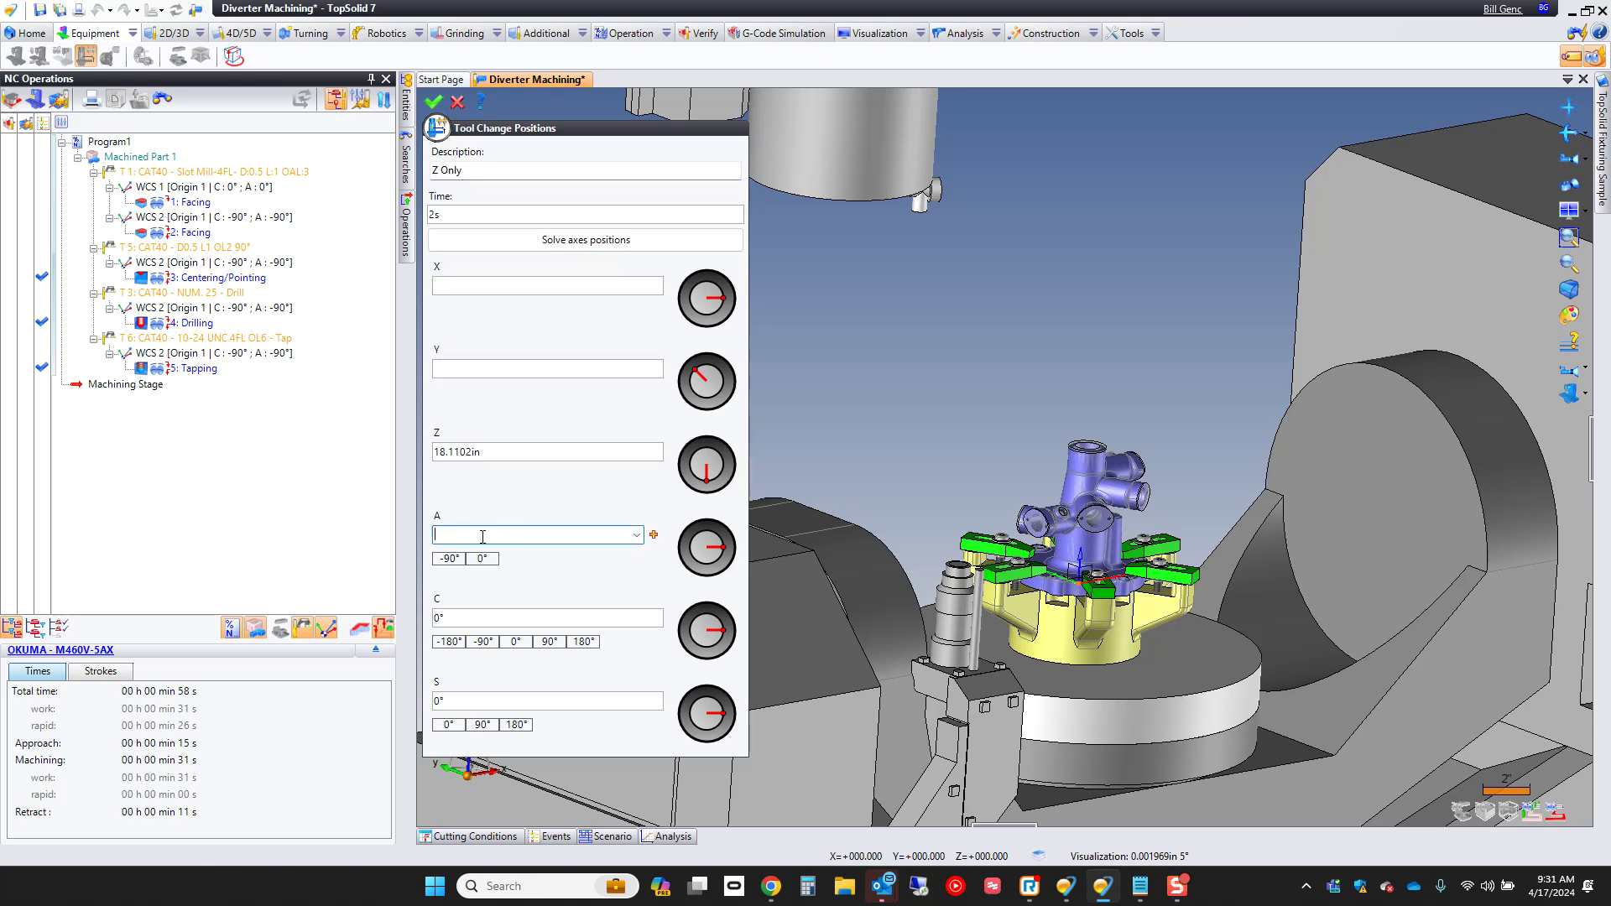
{"action": "left_click", "coordinate": [470, 622]}
{"action": "key", "text": "BackSpace"}
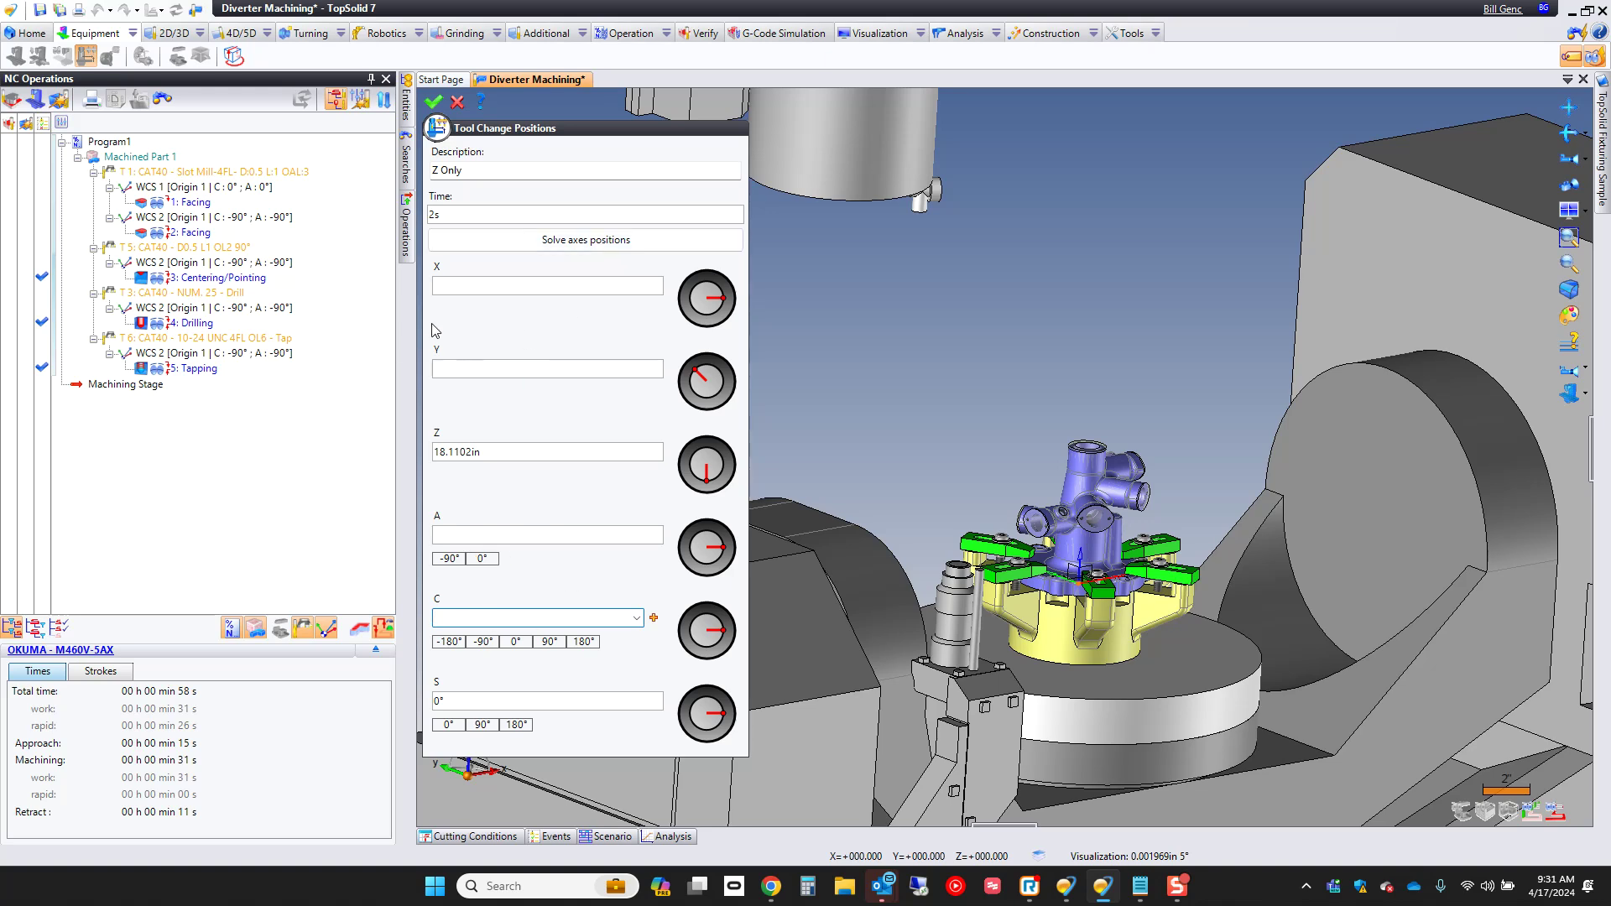
- Save the Z Only position, keeping 1_Z_XY as the current and starting position
{"action": "left_click", "coordinate": [434, 102]}
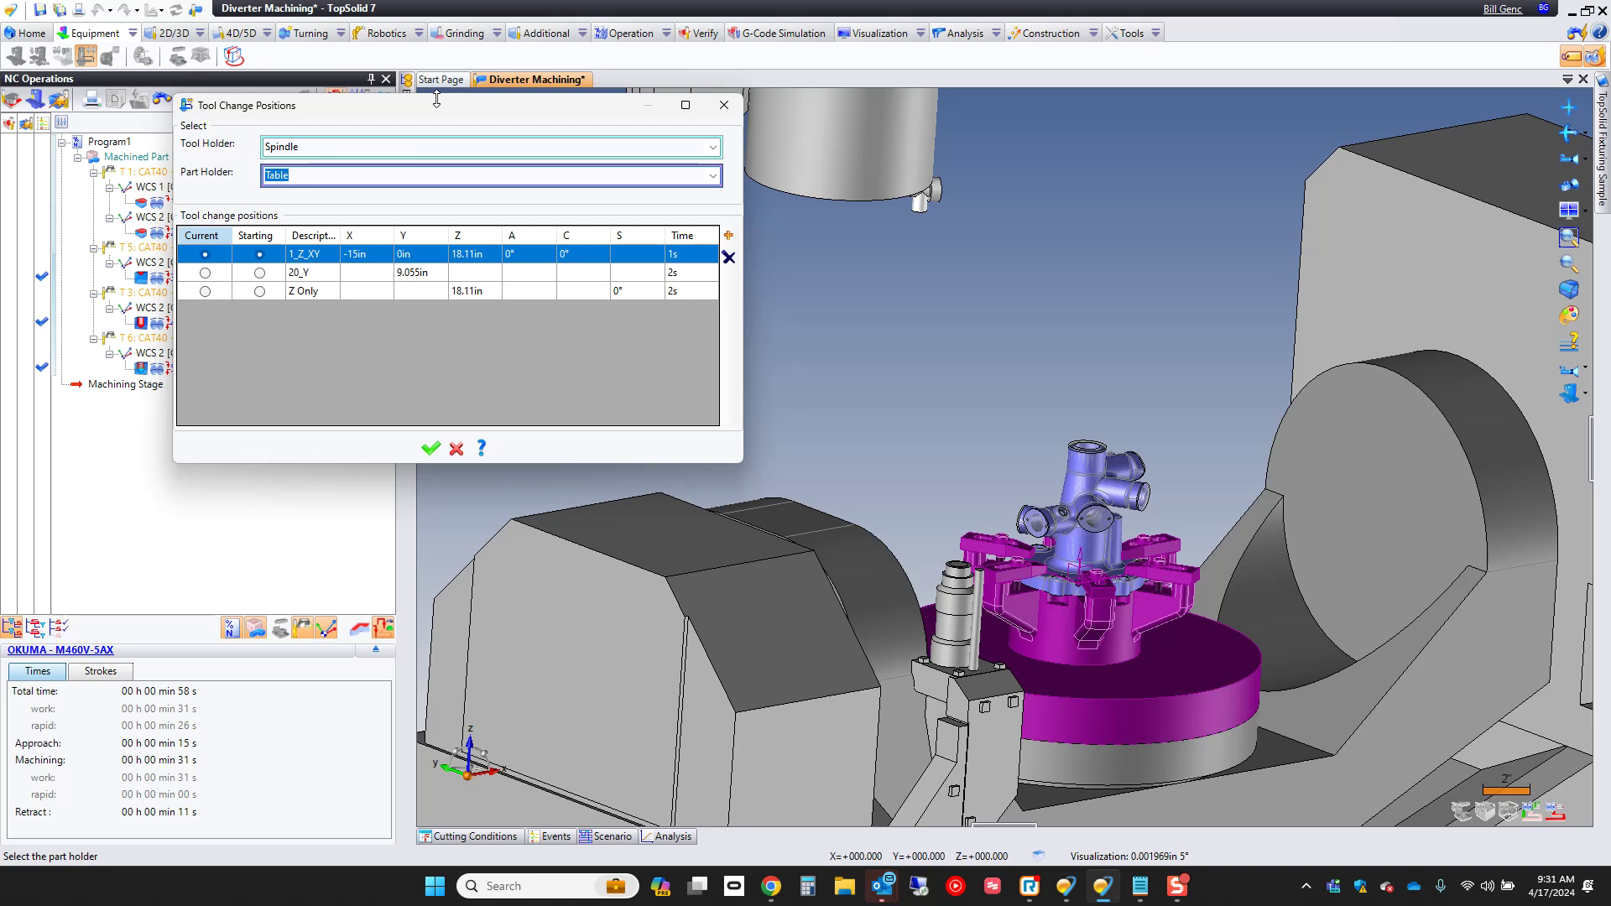
{"action": "left_click", "coordinate": [205, 291]}
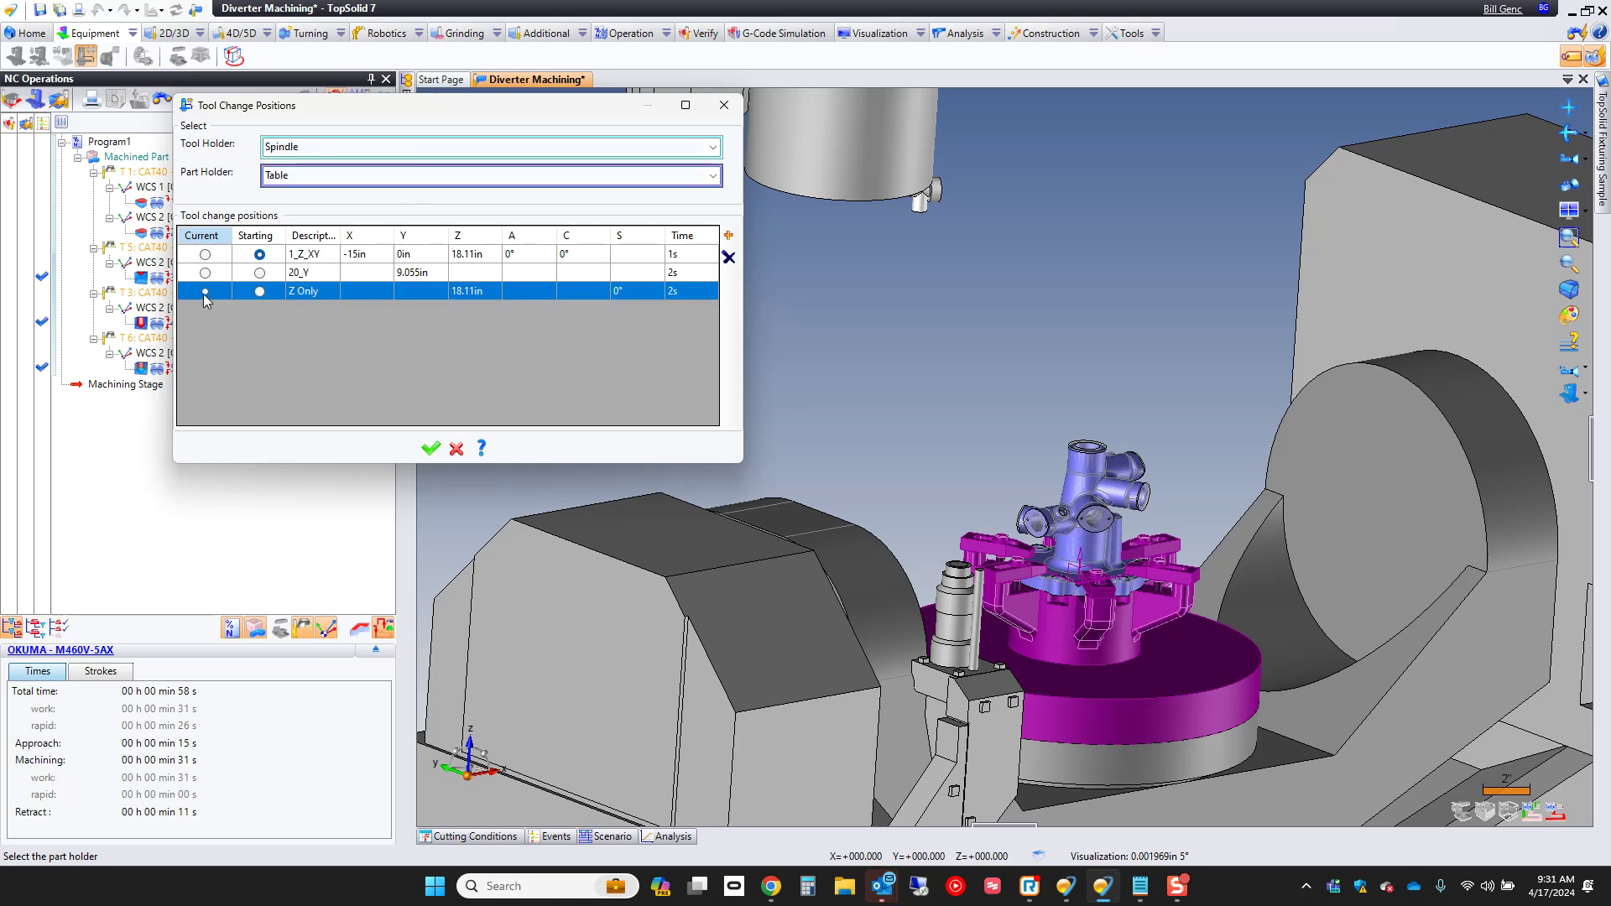
{"action": "left_click", "coordinate": [260, 291]}
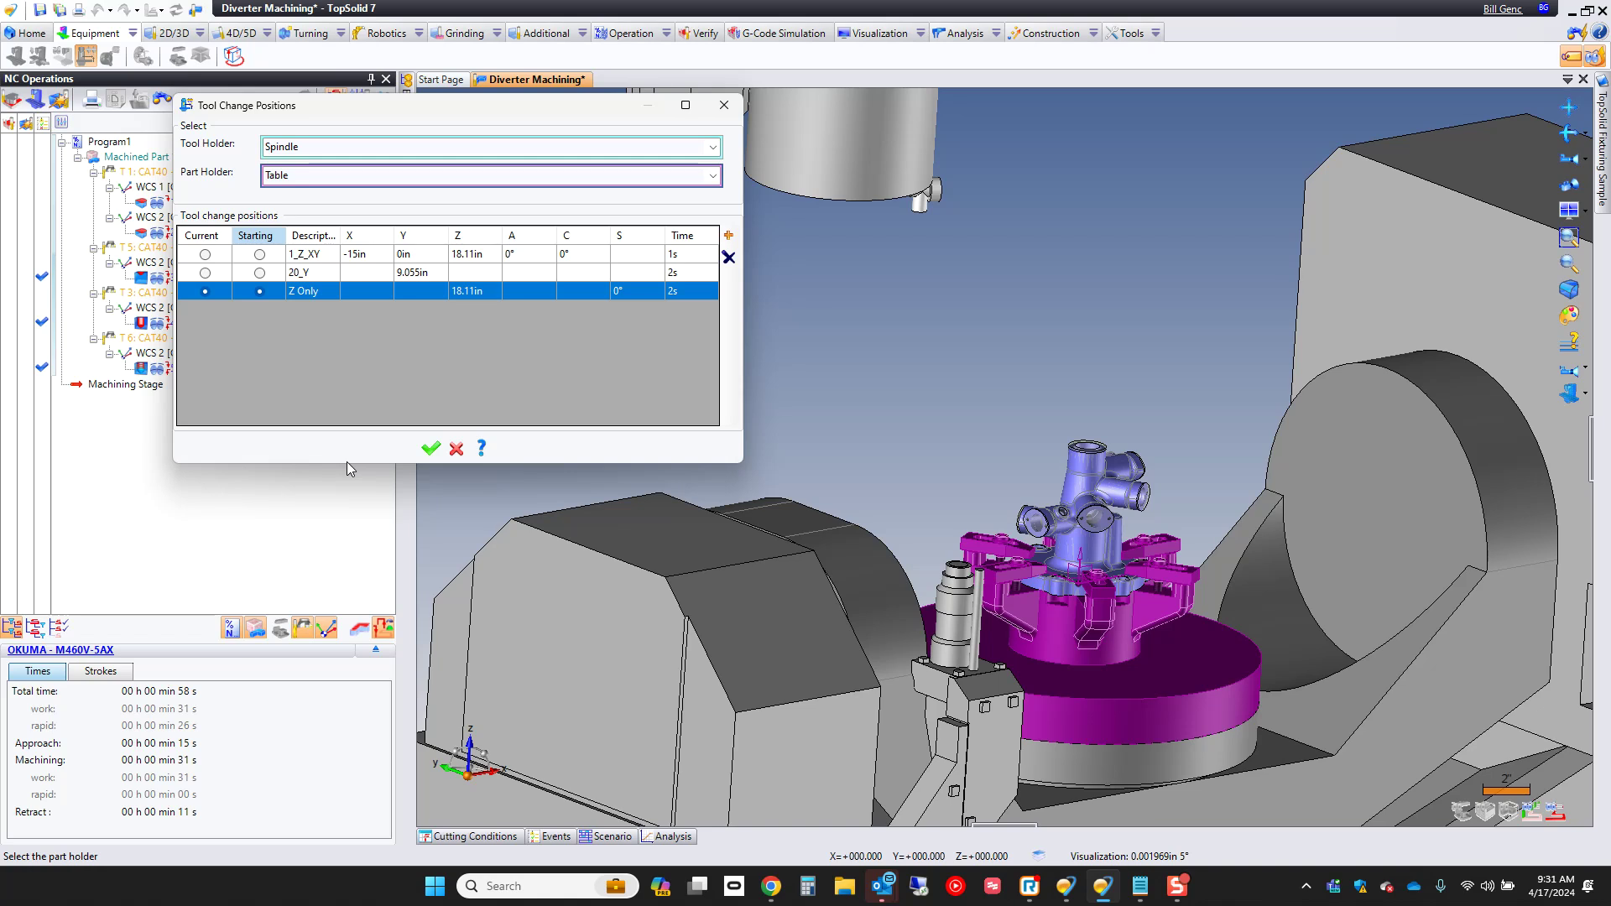
{"action": "left_click", "coordinate": [259, 255]}
{"action": "left_click", "coordinate": [204, 254]}
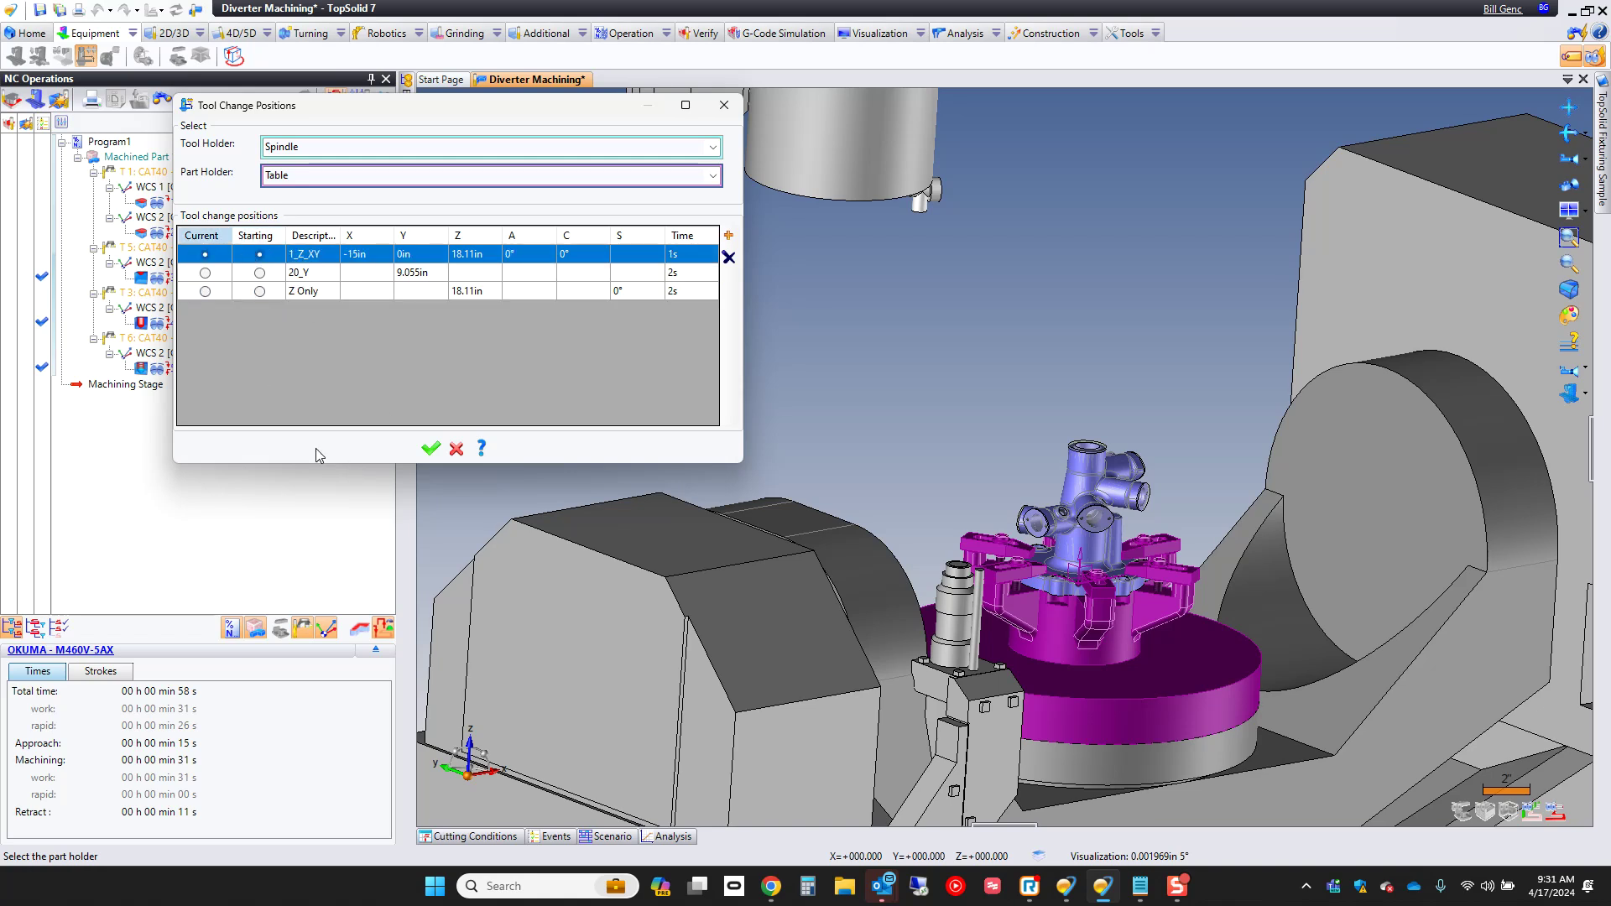
{"action": "left_click", "coordinate": [431, 449]}
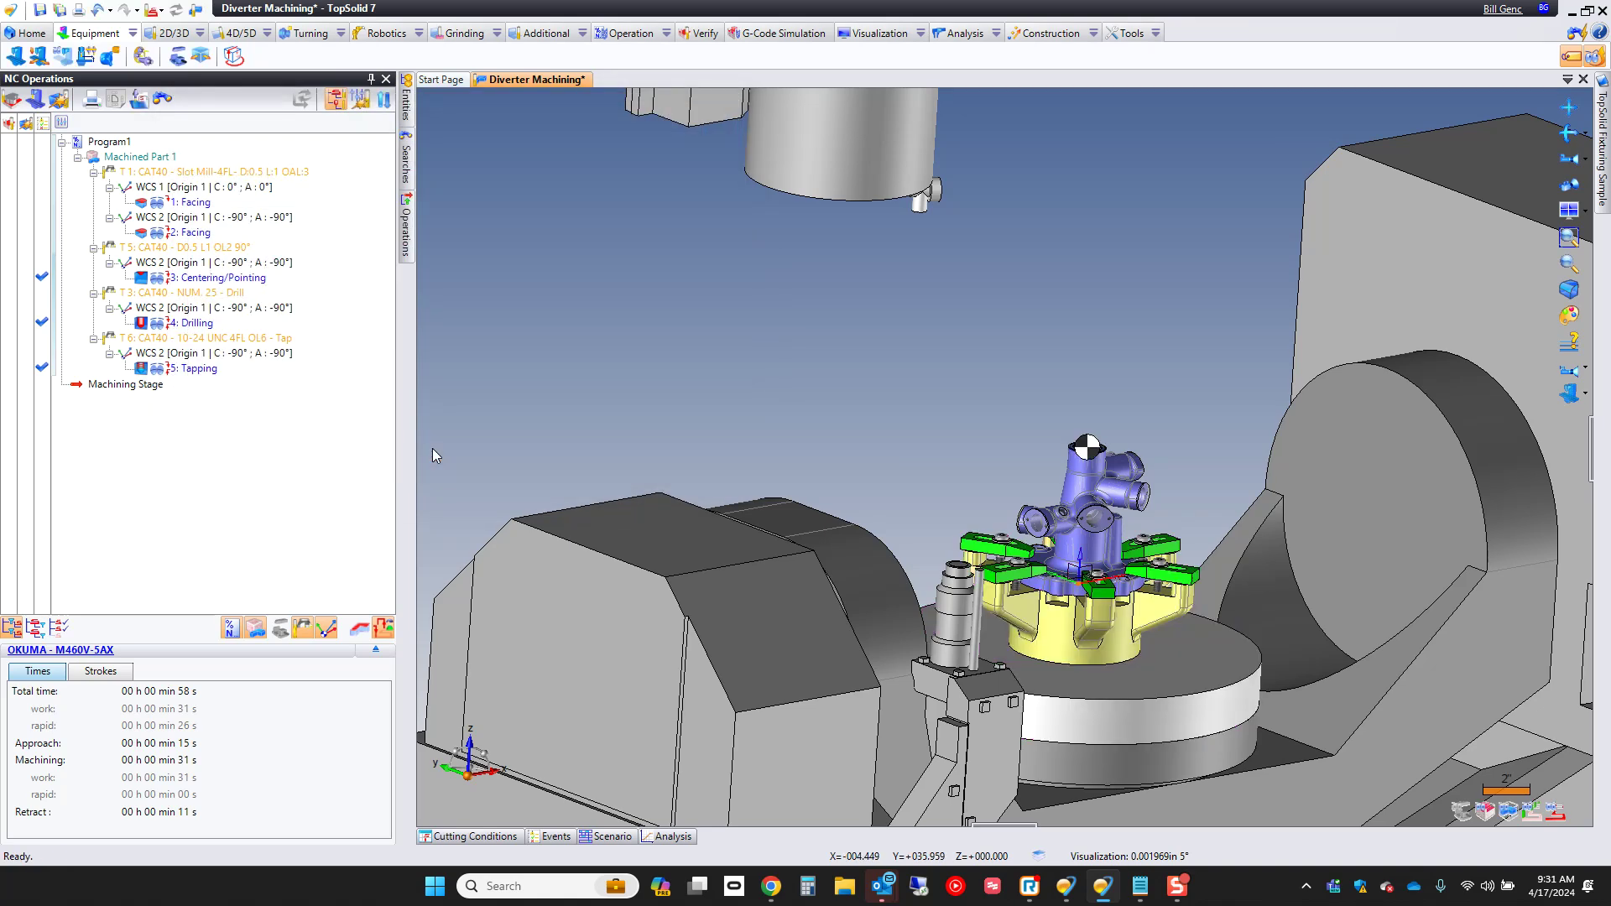
- Select the 2: Facing operation and bring up its context menu
{"action": "left_click", "coordinate": [237, 233]}
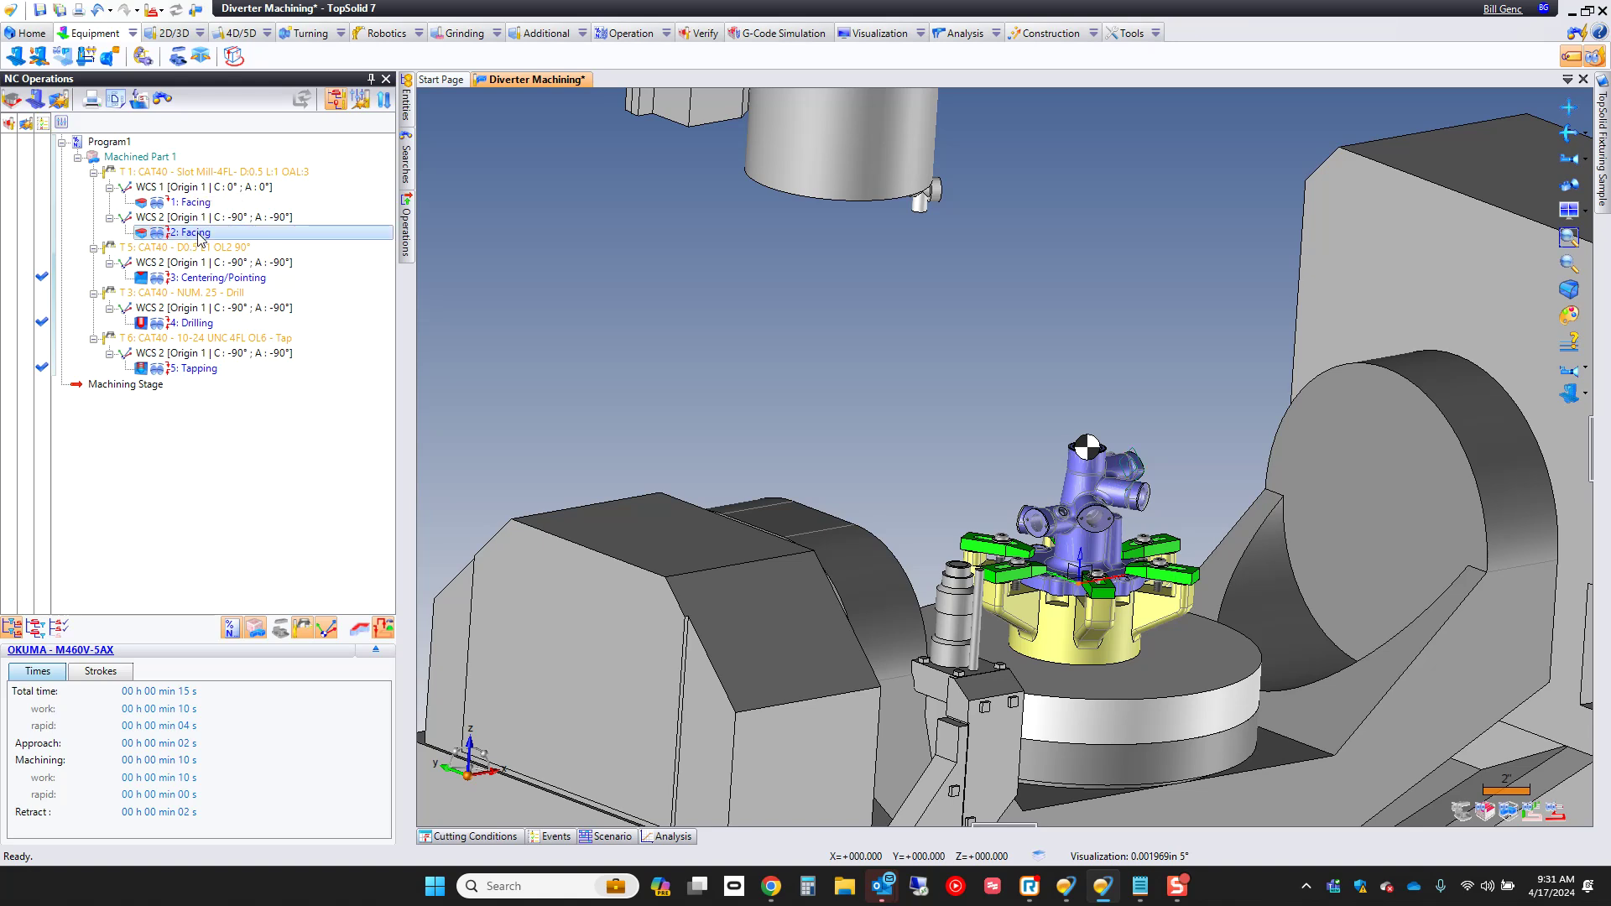
{"action": "right_click", "coordinate": [199, 237]}
- Edit the Facing retraction, review its three coordinate movements and keep the Manual link method
{"action": "mouse_move", "coordinate": [291, 389]}
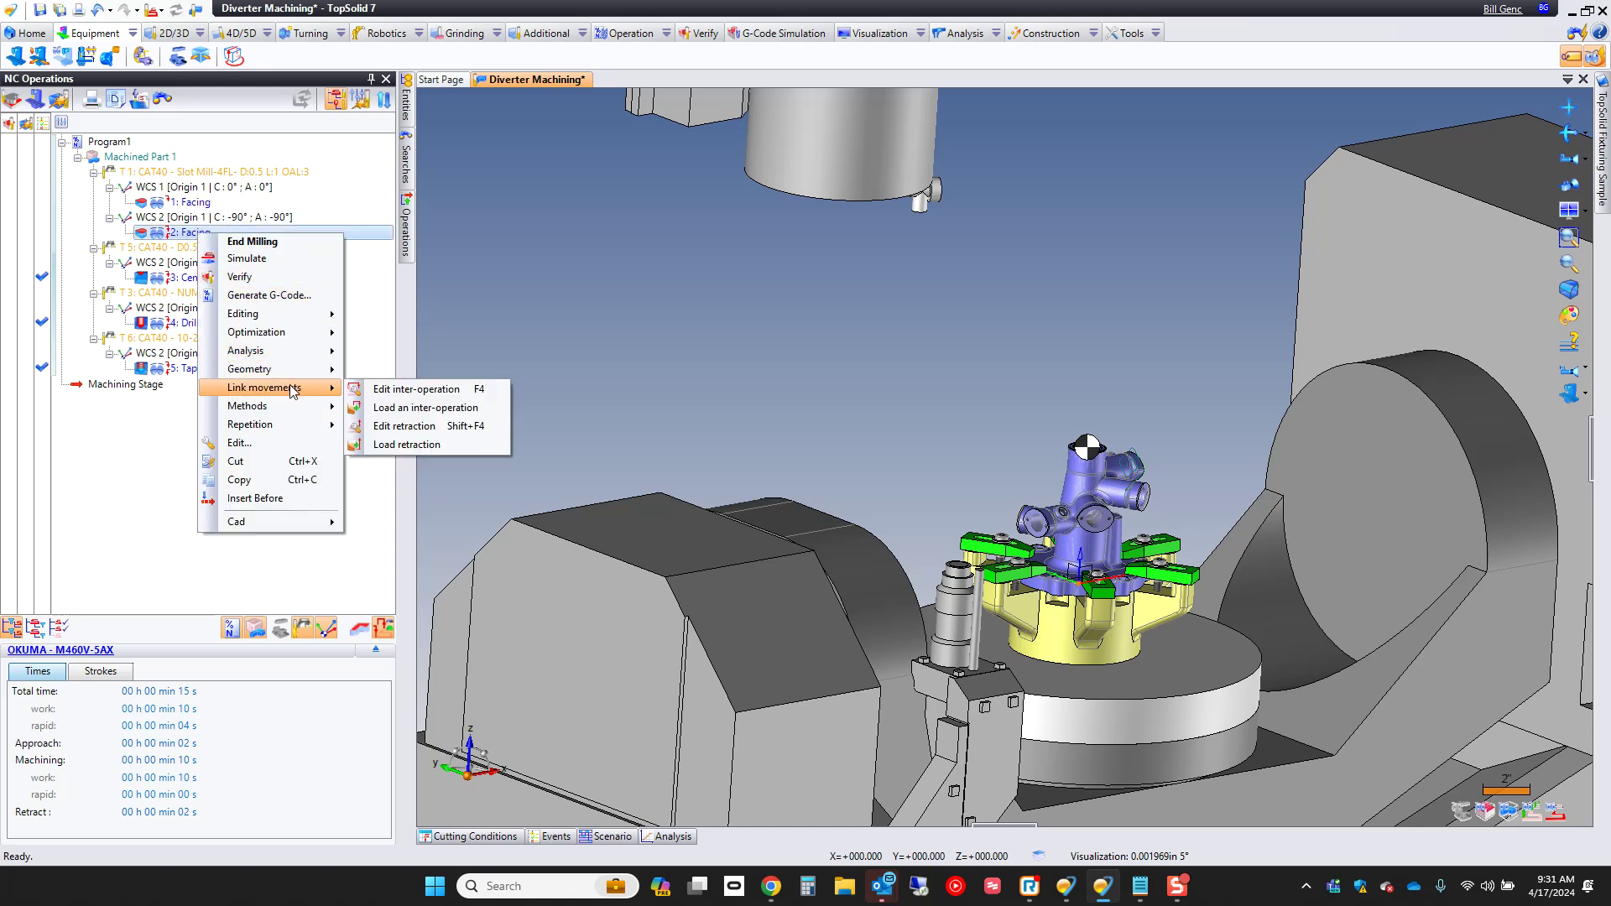
{"action": "left_click", "coordinate": [403, 425]}
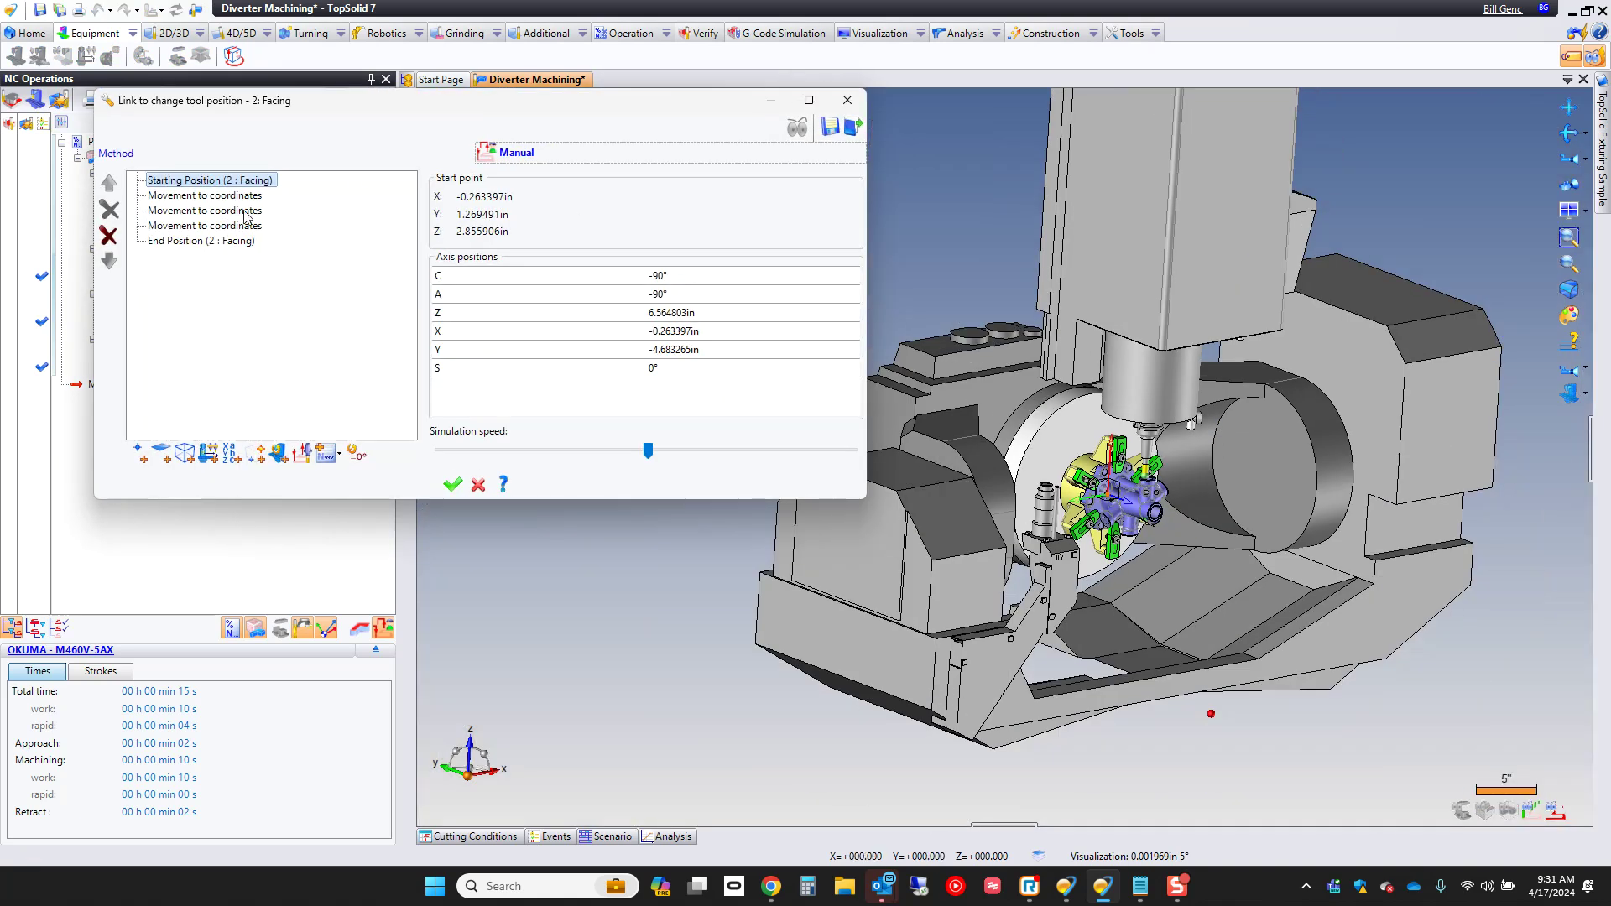
{"action": "left_click", "coordinate": [211, 196]}
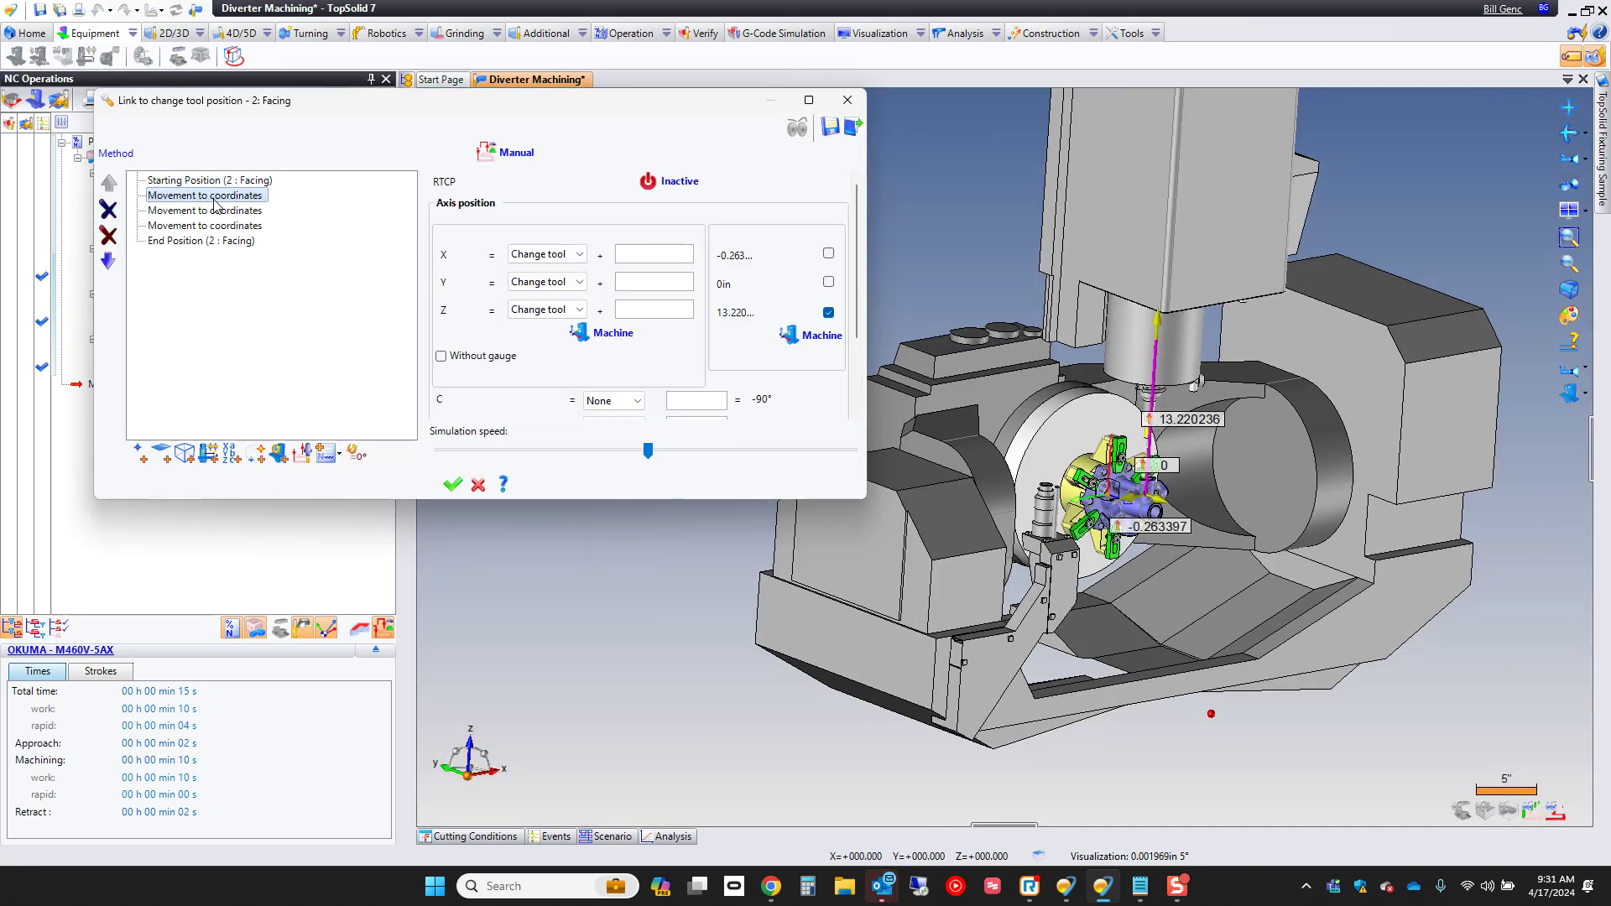
{"action": "left_click", "coordinate": [204, 214]}
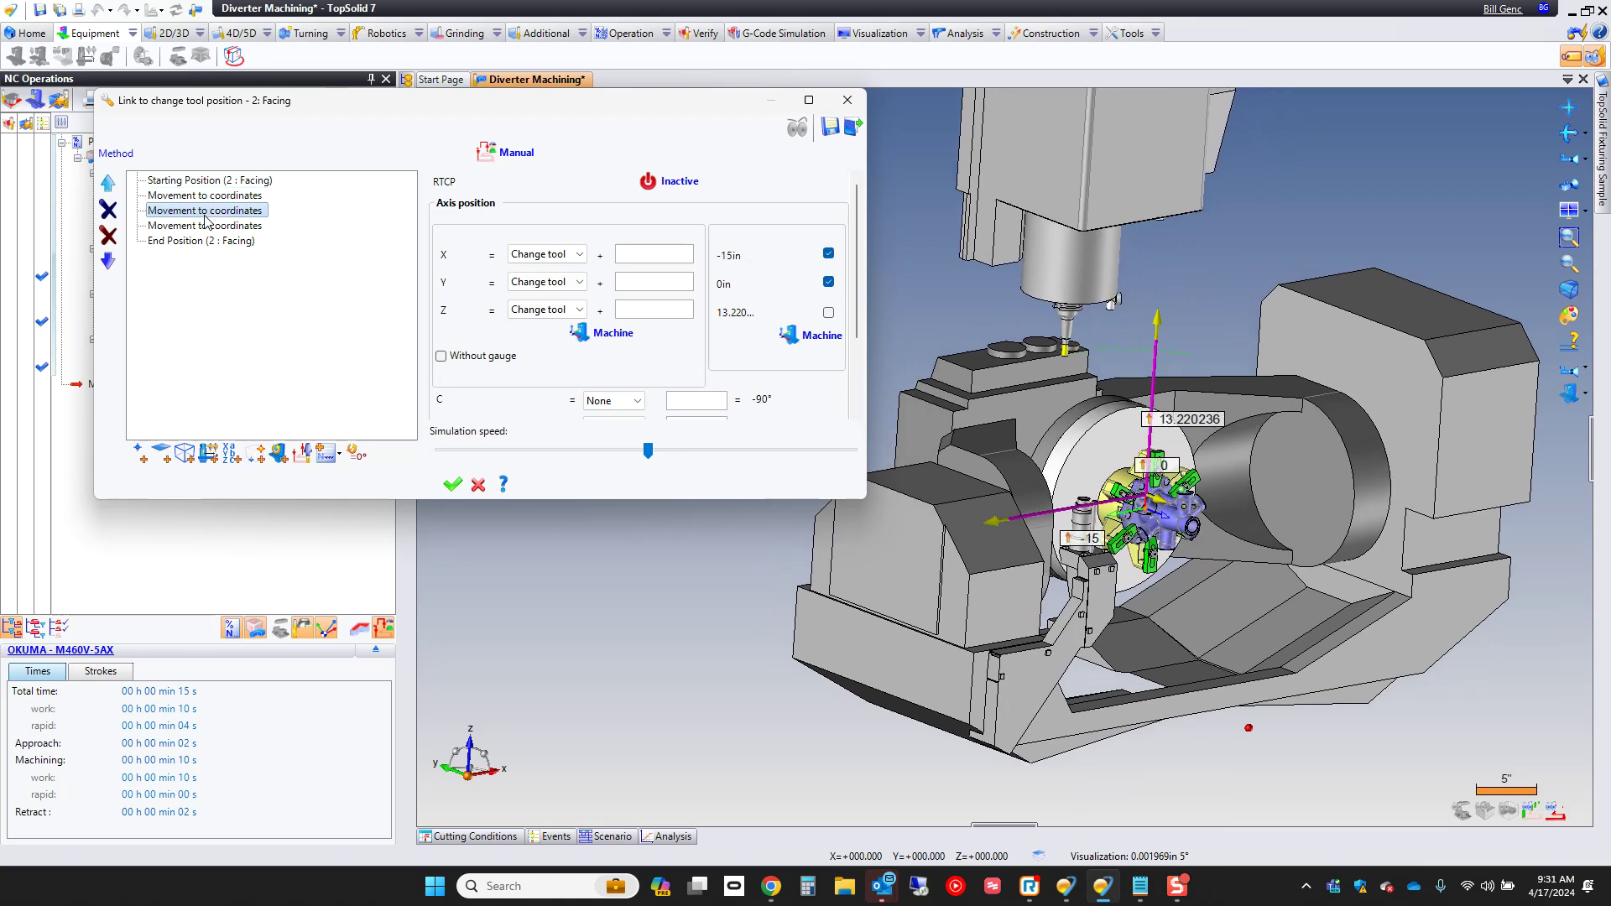
{"action": "left_click", "coordinate": [201, 227]}
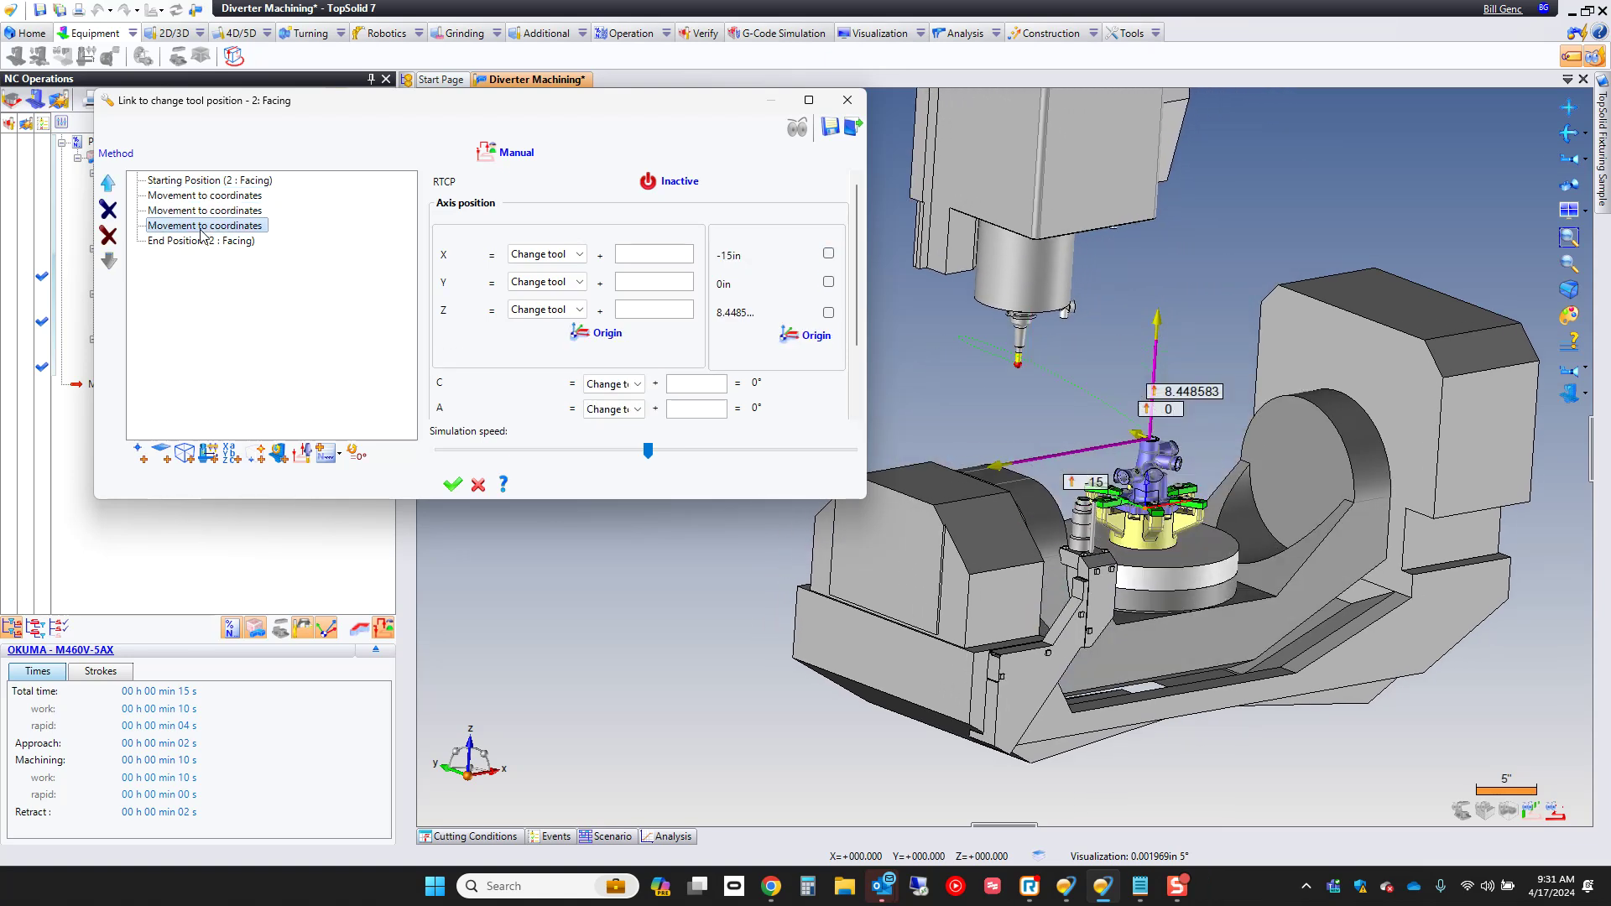
{"action": "left_click", "coordinate": [512, 155]}
{"action": "key", "text": "Escape"}
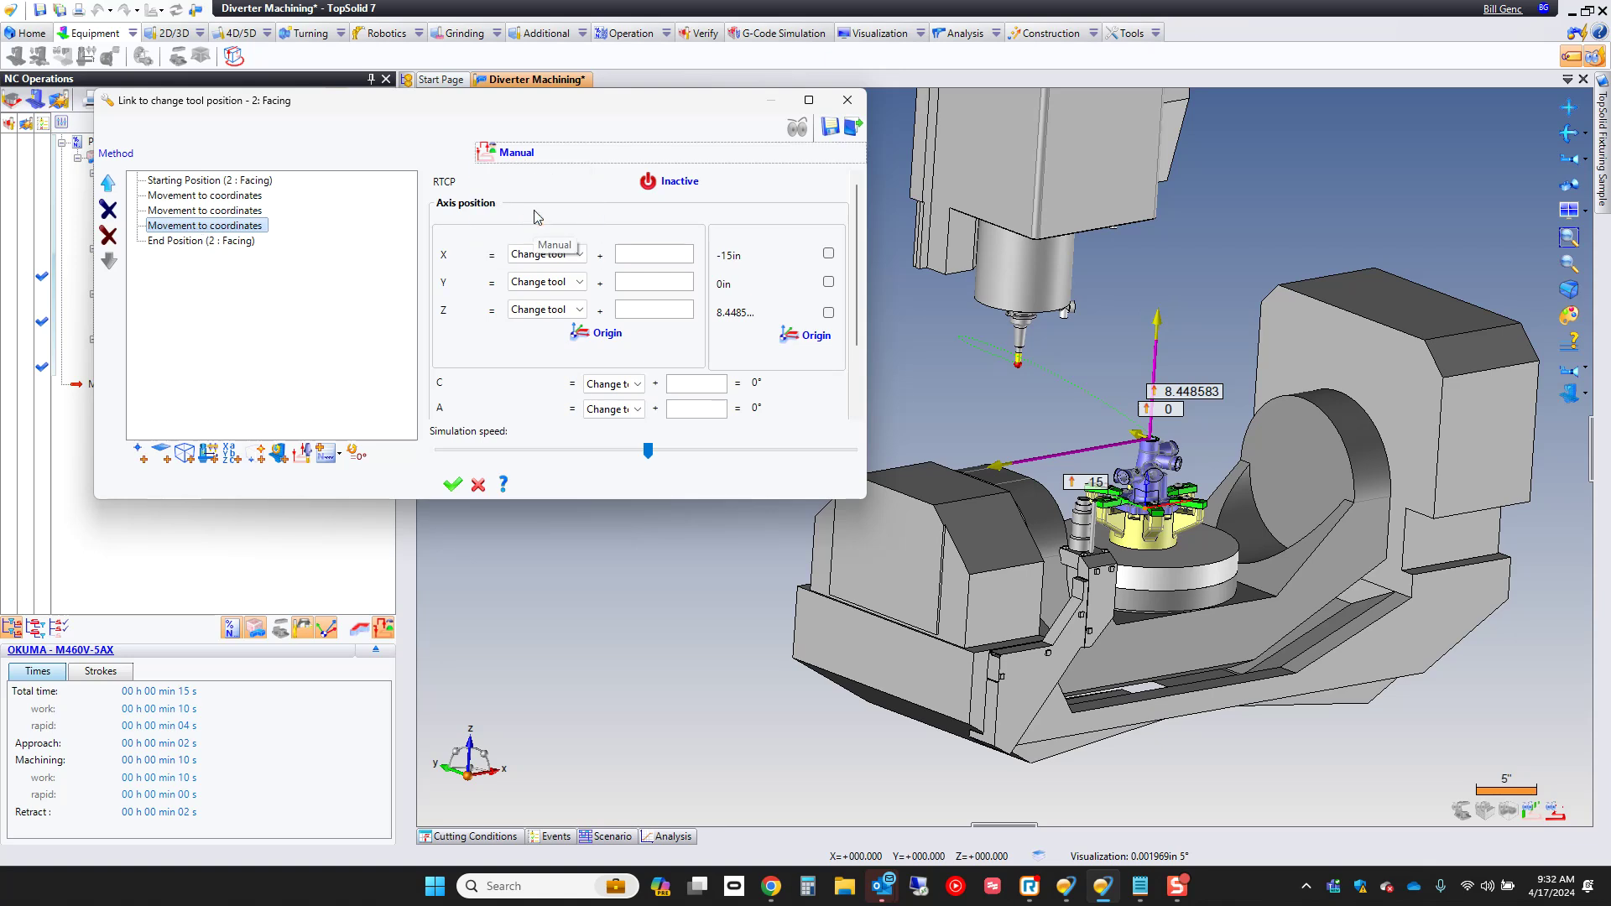
- End the Facing retract at the Z Only position, recheck the movements and confirm
{"action": "left_click", "coordinate": [175, 243]}
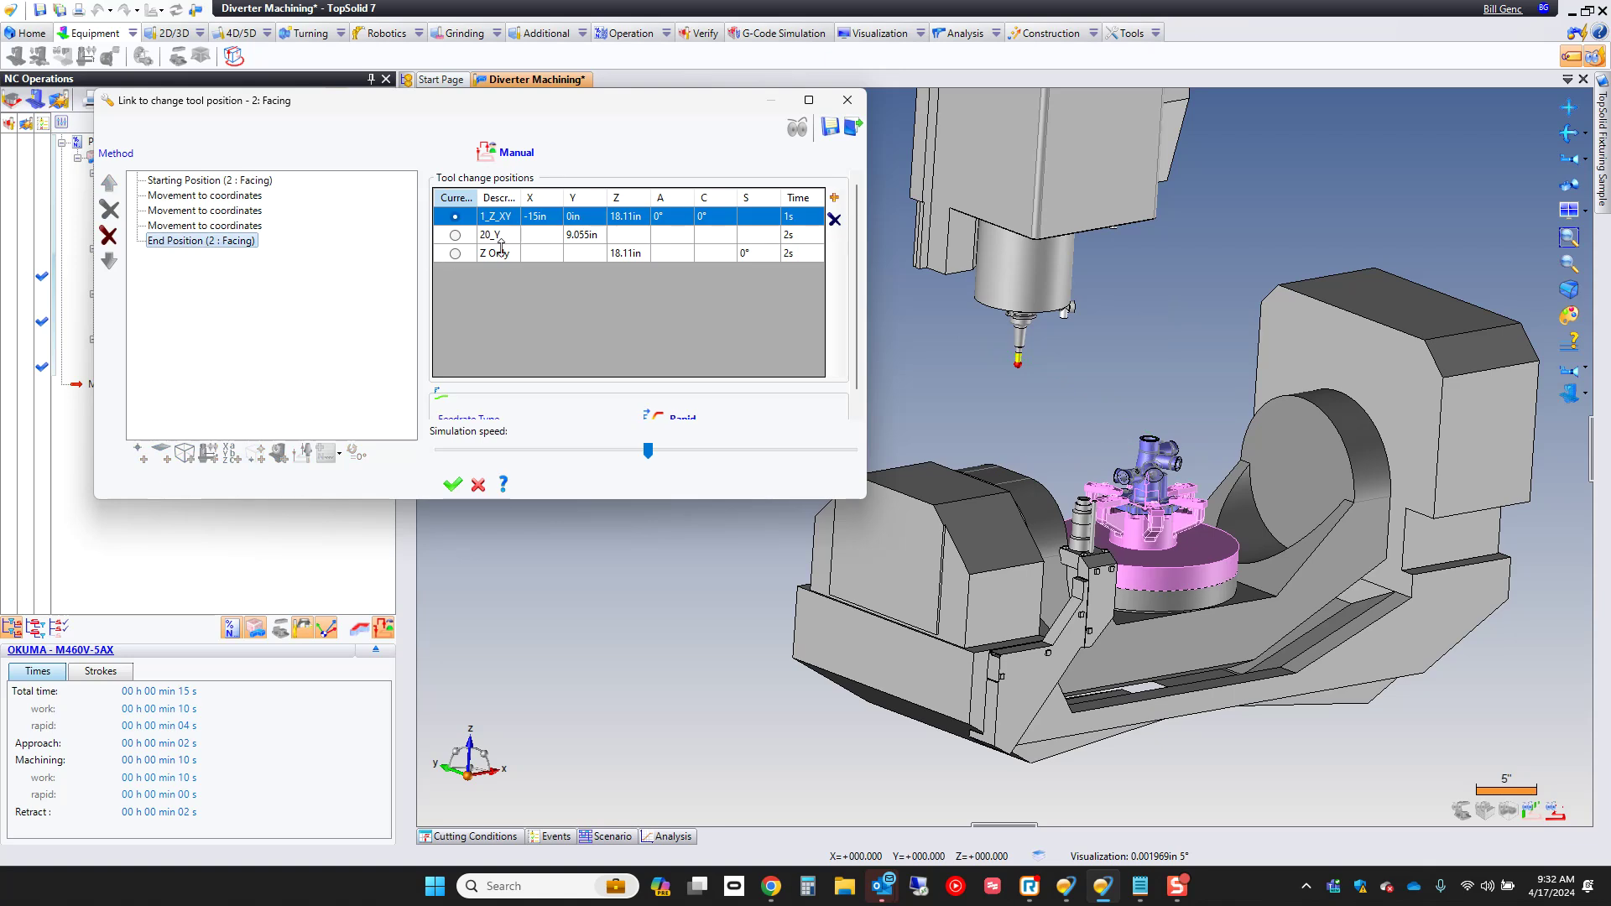
{"action": "left_click", "coordinate": [456, 254]}
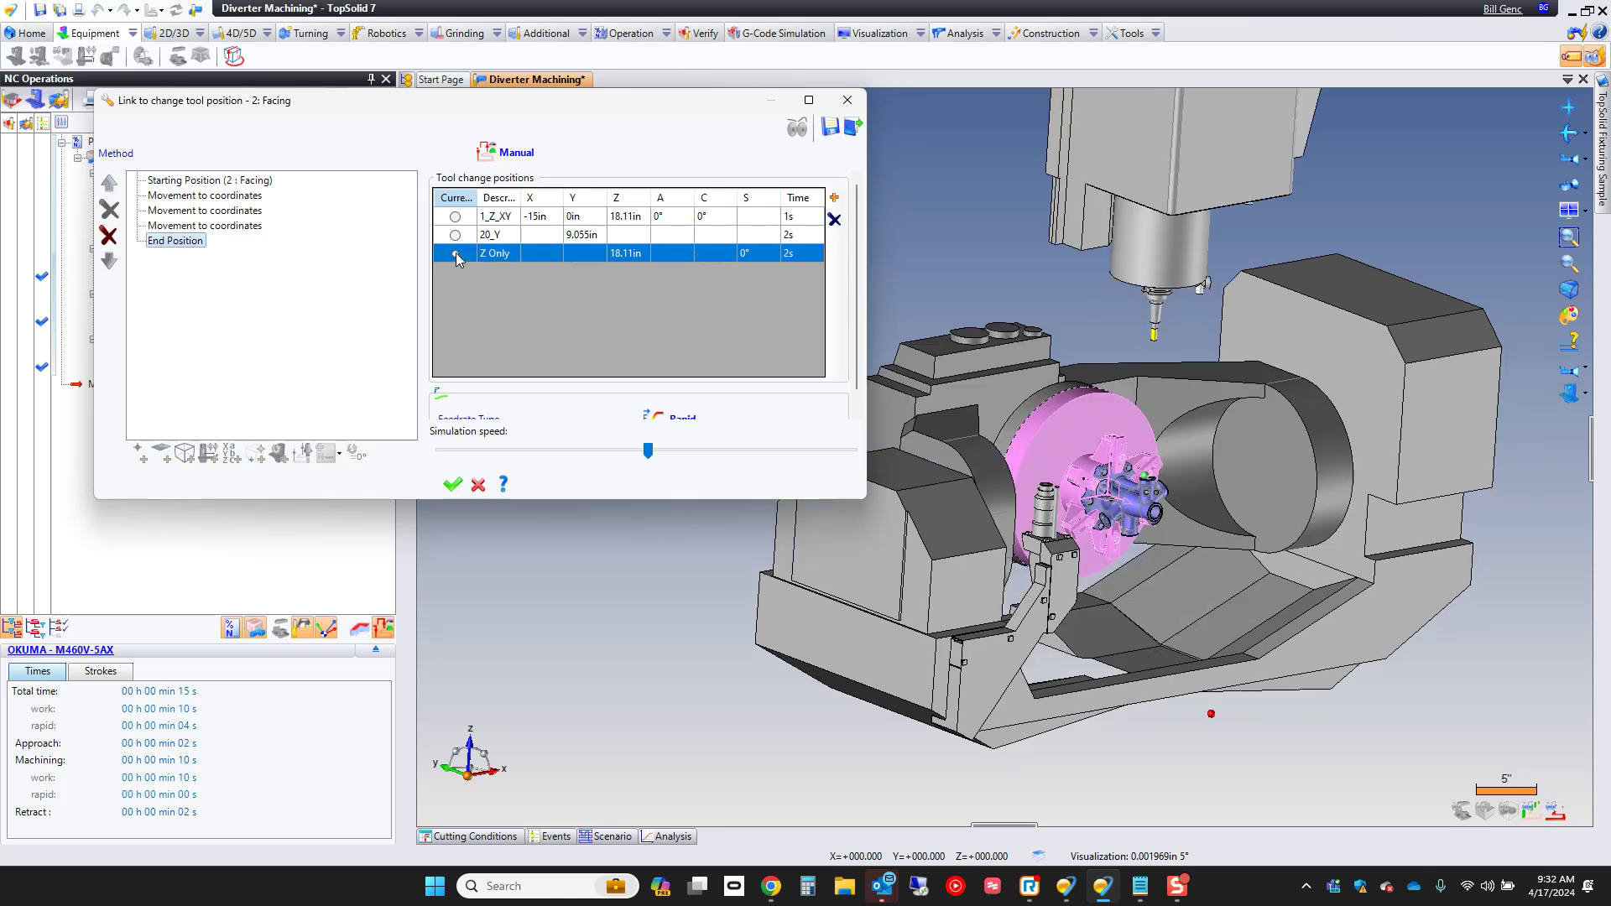
{"action": "left_click", "coordinate": [189, 198]}
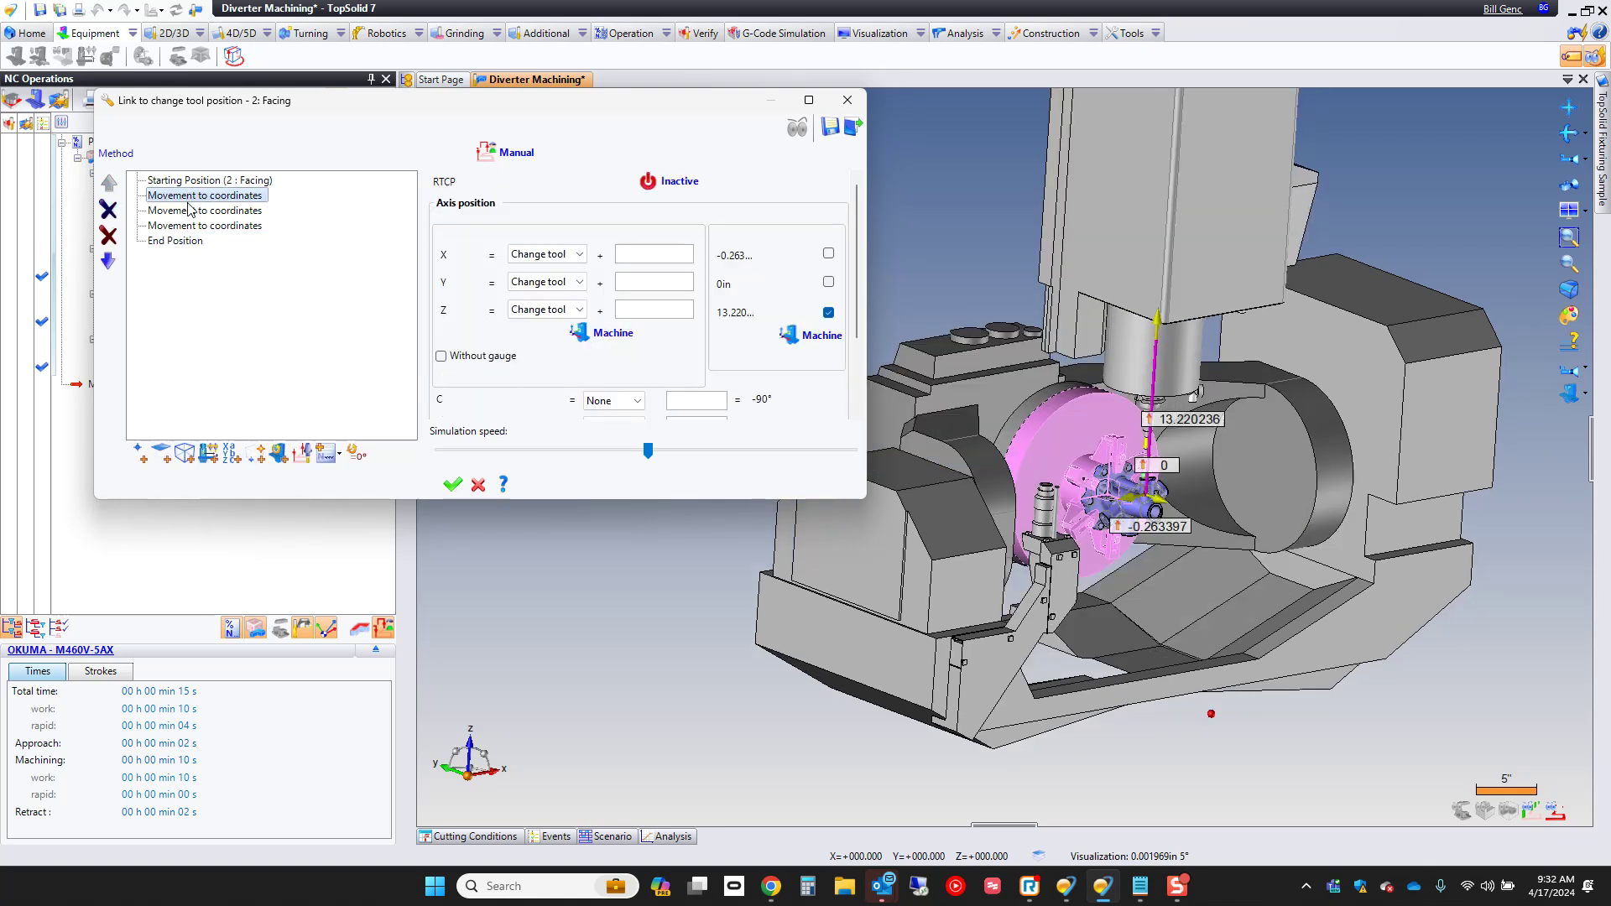
{"action": "left_click", "coordinate": [186, 211]}
{"action": "left_click", "coordinate": [191, 225]}
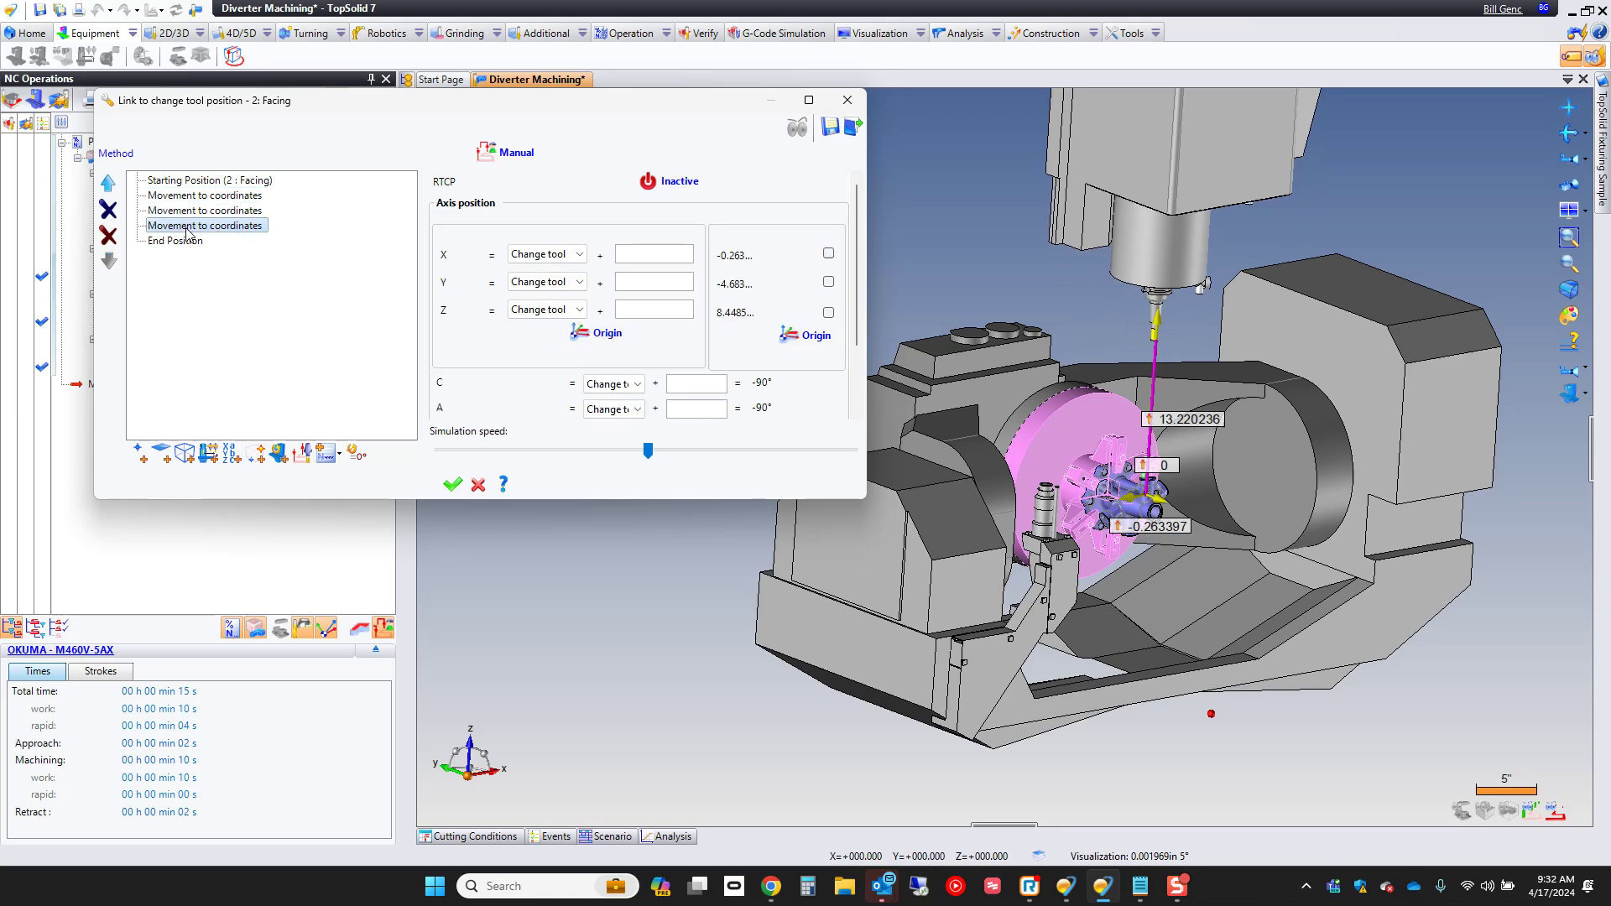
{"action": "left_click", "coordinate": [193, 211]}
{"action": "left_click", "coordinate": [193, 225]}
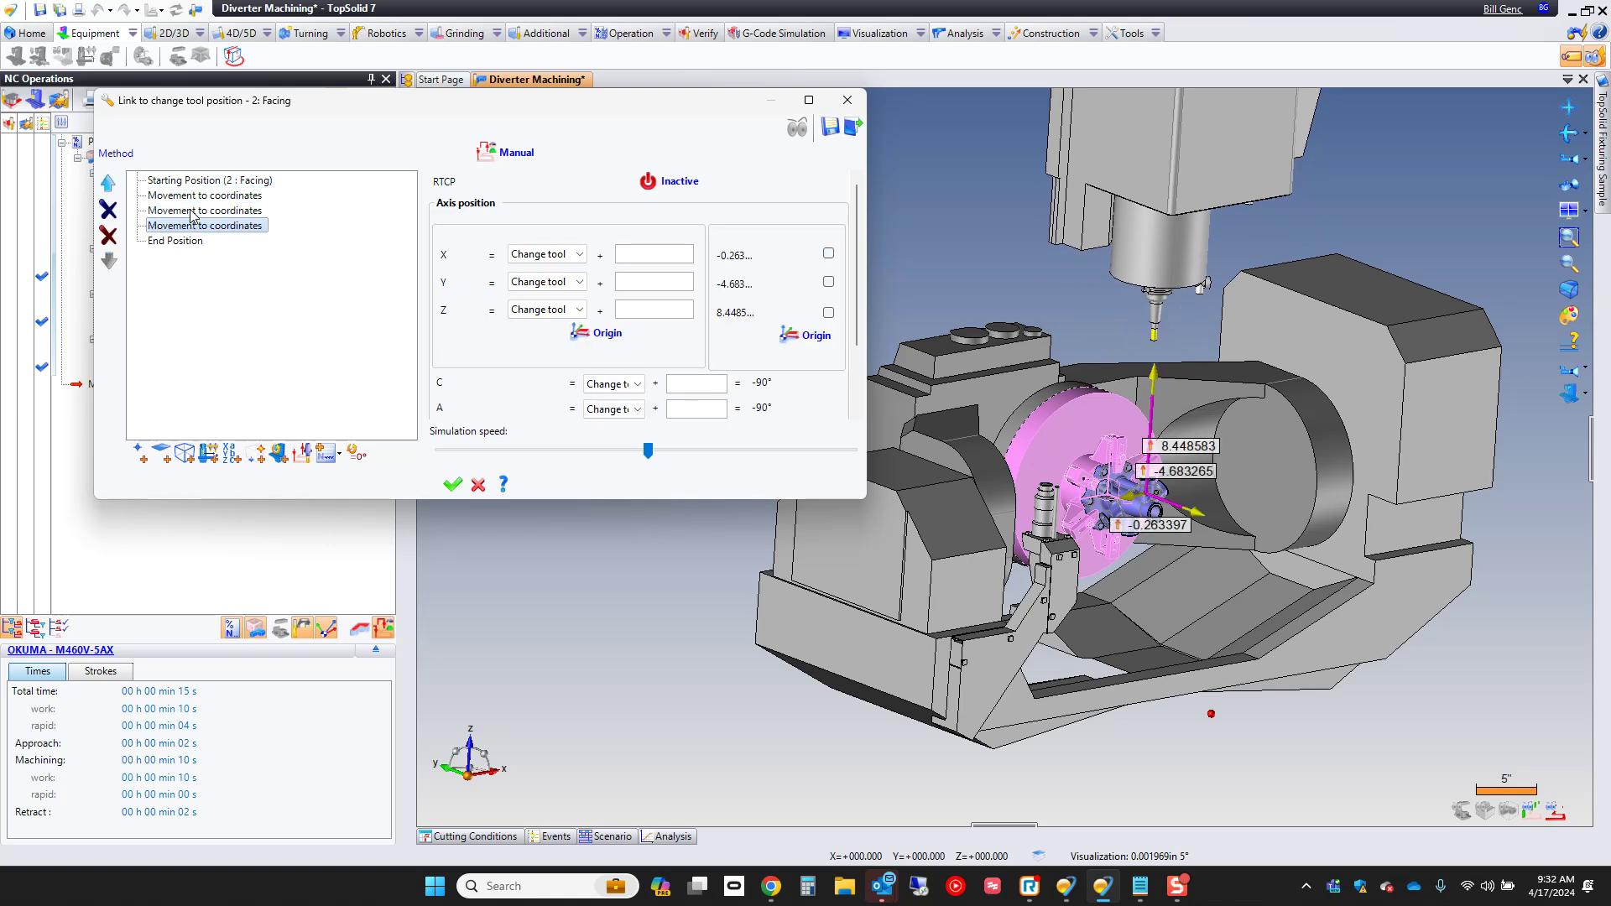
{"action": "left_click", "coordinate": [194, 213]}
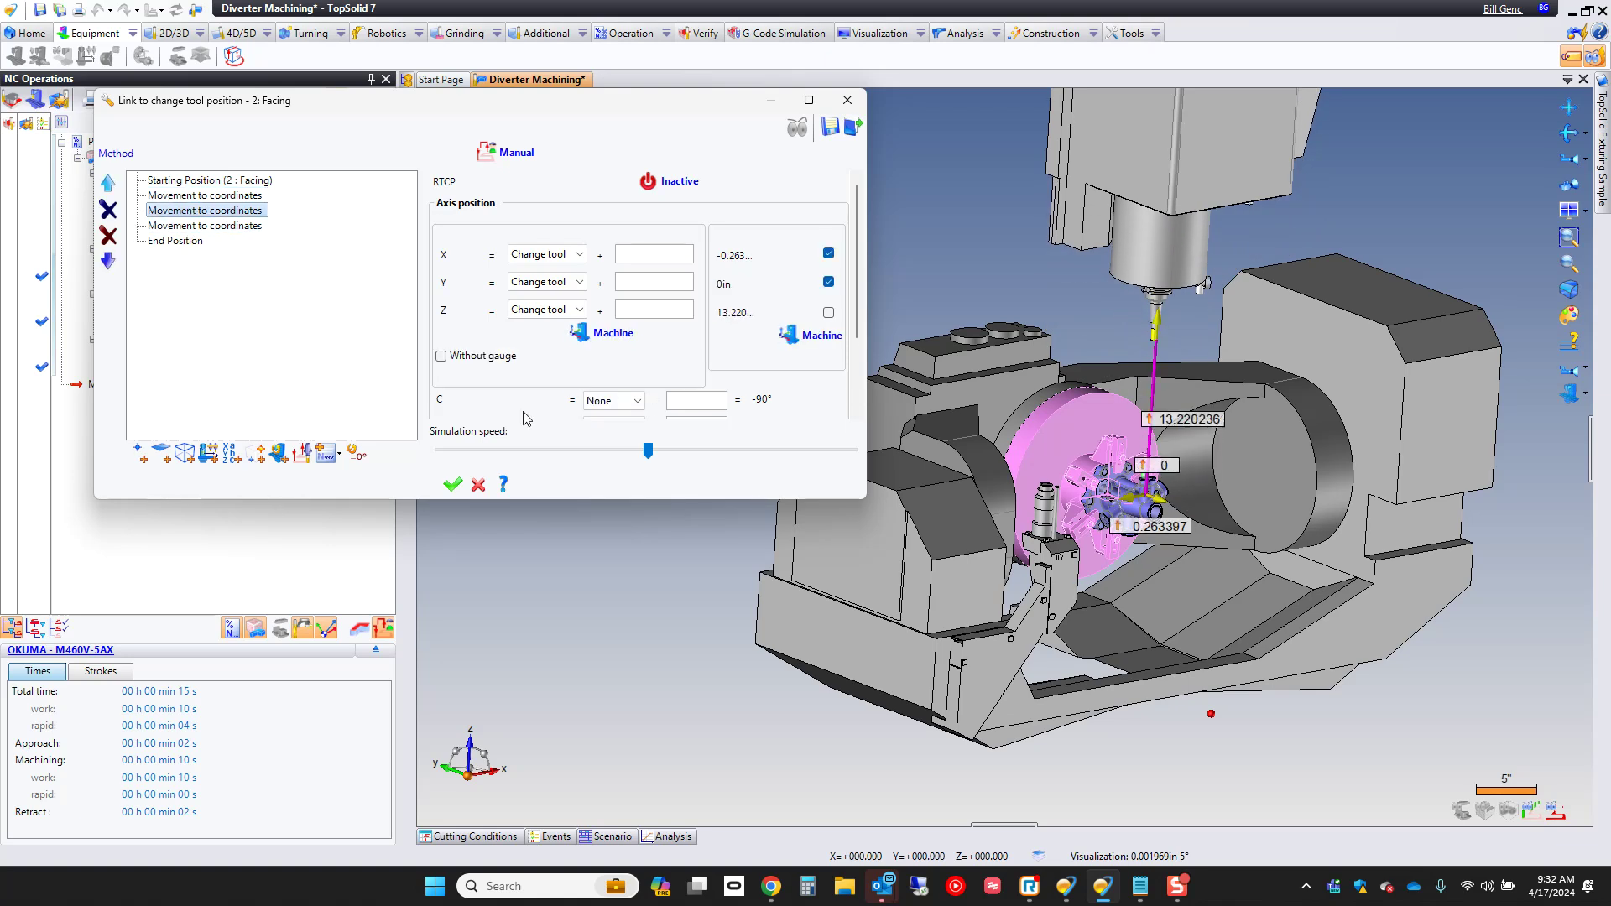
{"action": "left_click", "coordinate": [452, 484]}
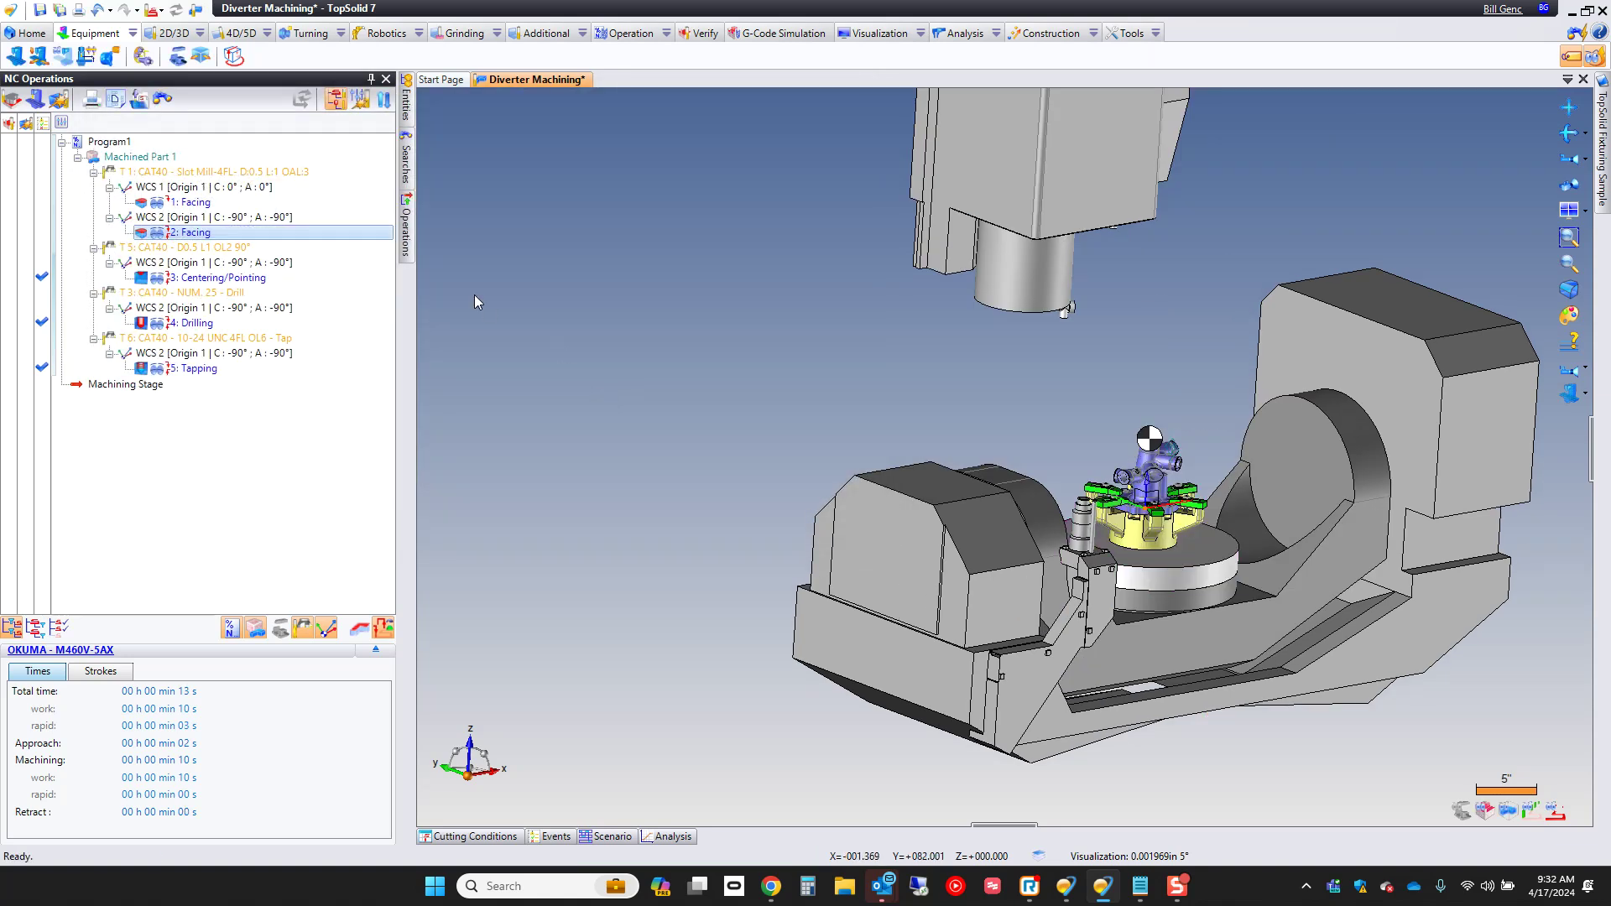
- End the 3: Centering/Pointing retract at the Z Only position
{"action": "right_click", "coordinate": [199, 280]}
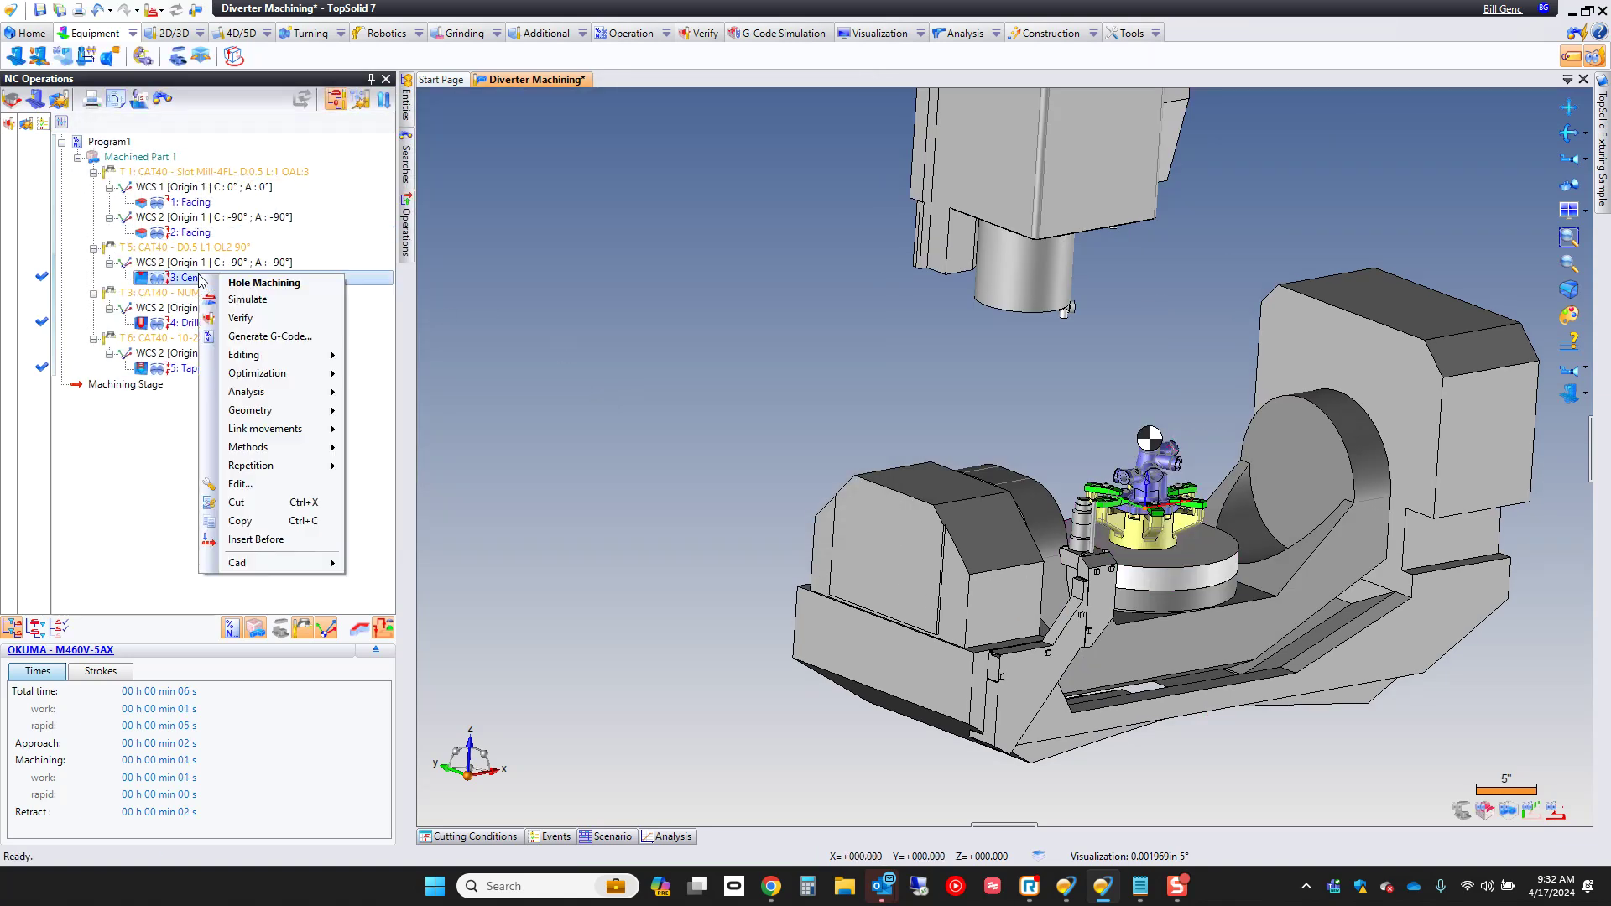
{"action": "mouse_move", "coordinate": [293, 430]}
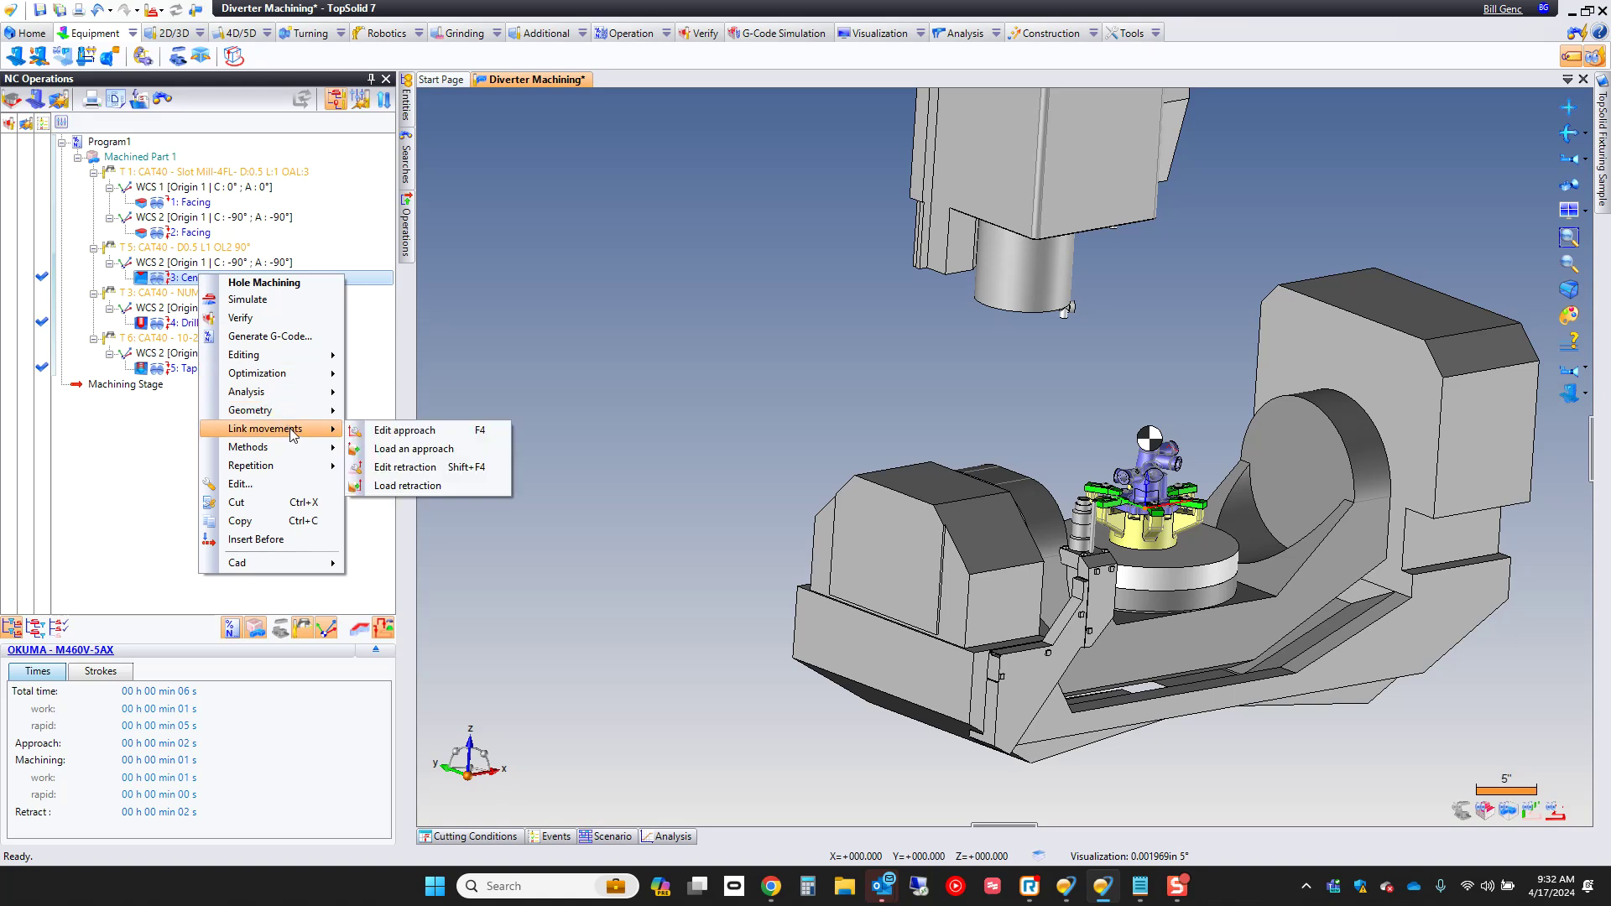
{"action": "left_click", "coordinate": [451, 467]}
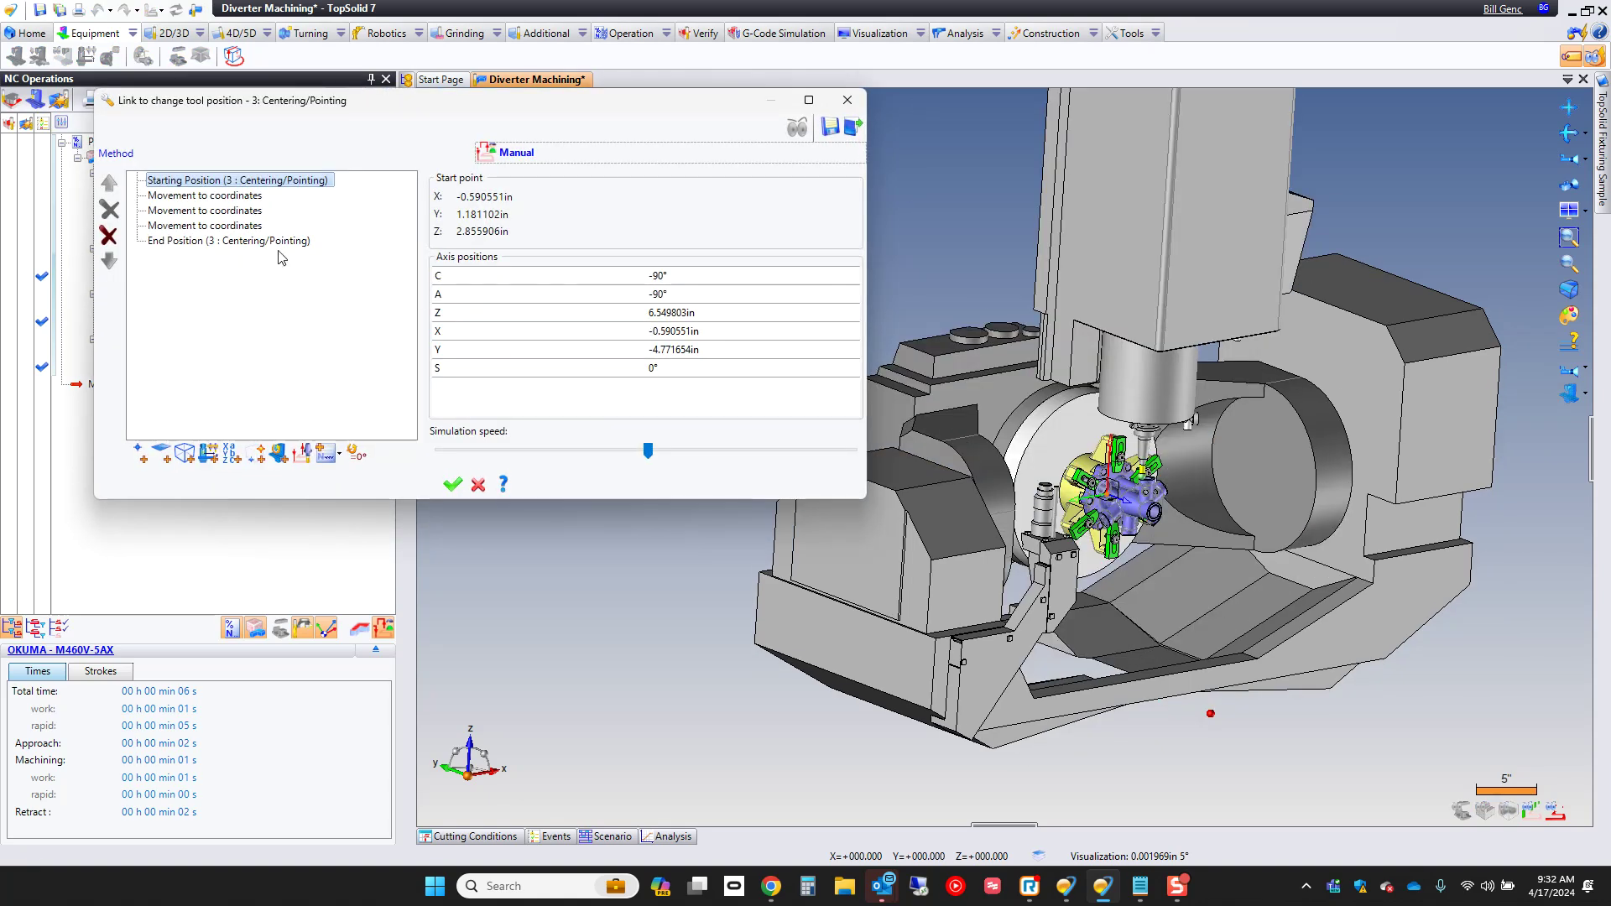
{"action": "left_click", "coordinate": [252, 240]}
{"action": "left_click", "coordinate": [455, 253]}
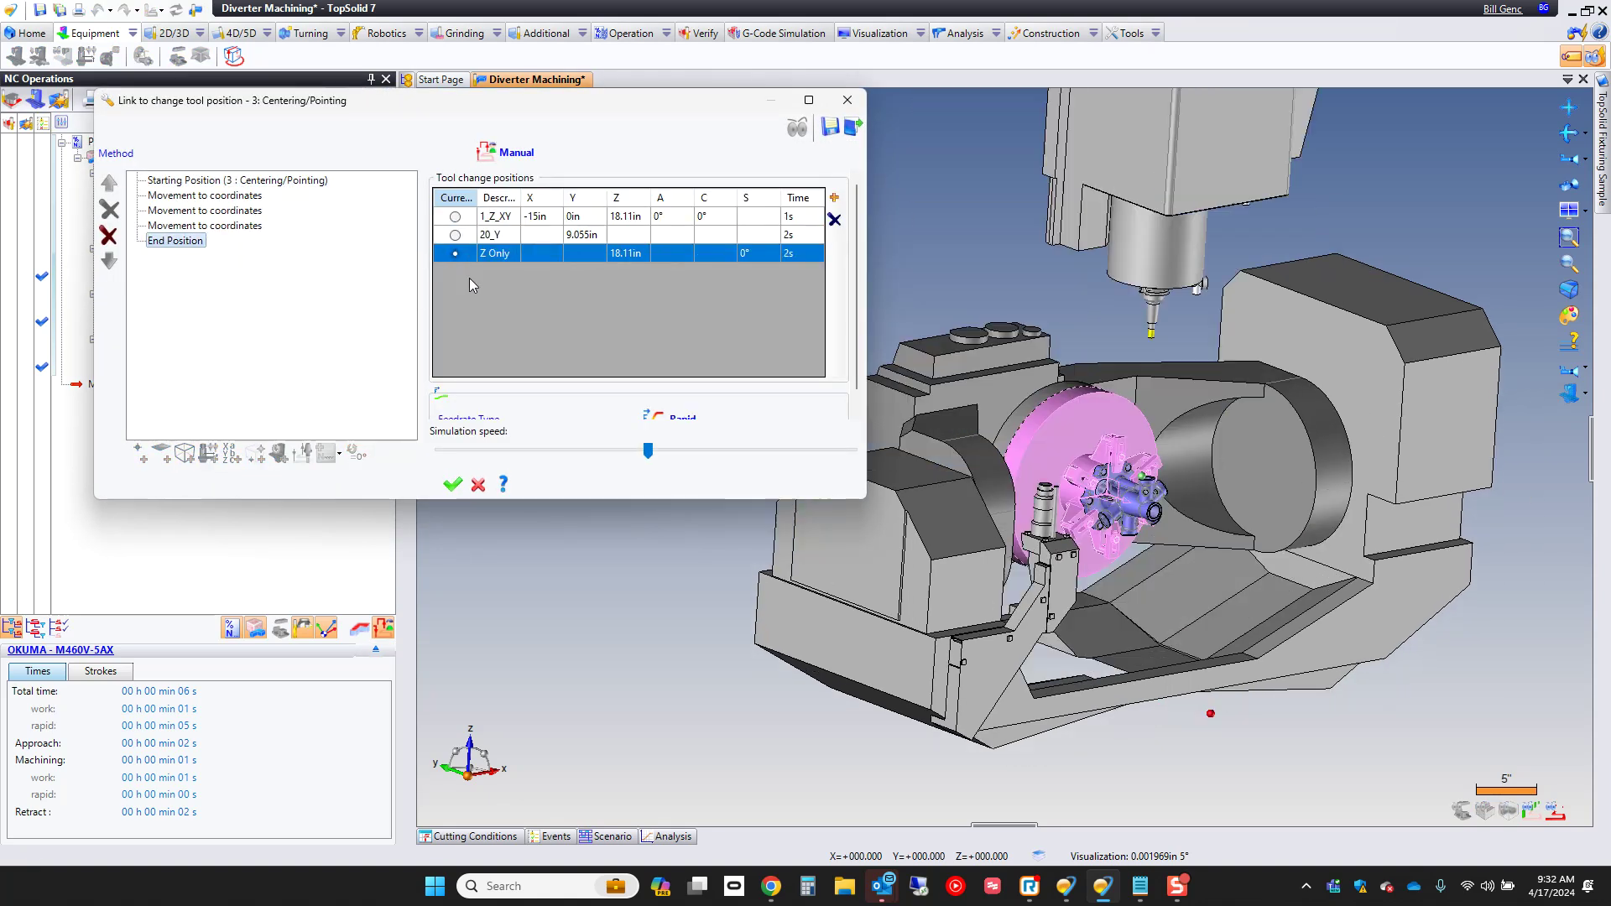
{"action": "left_click", "coordinate": [452, 484]}
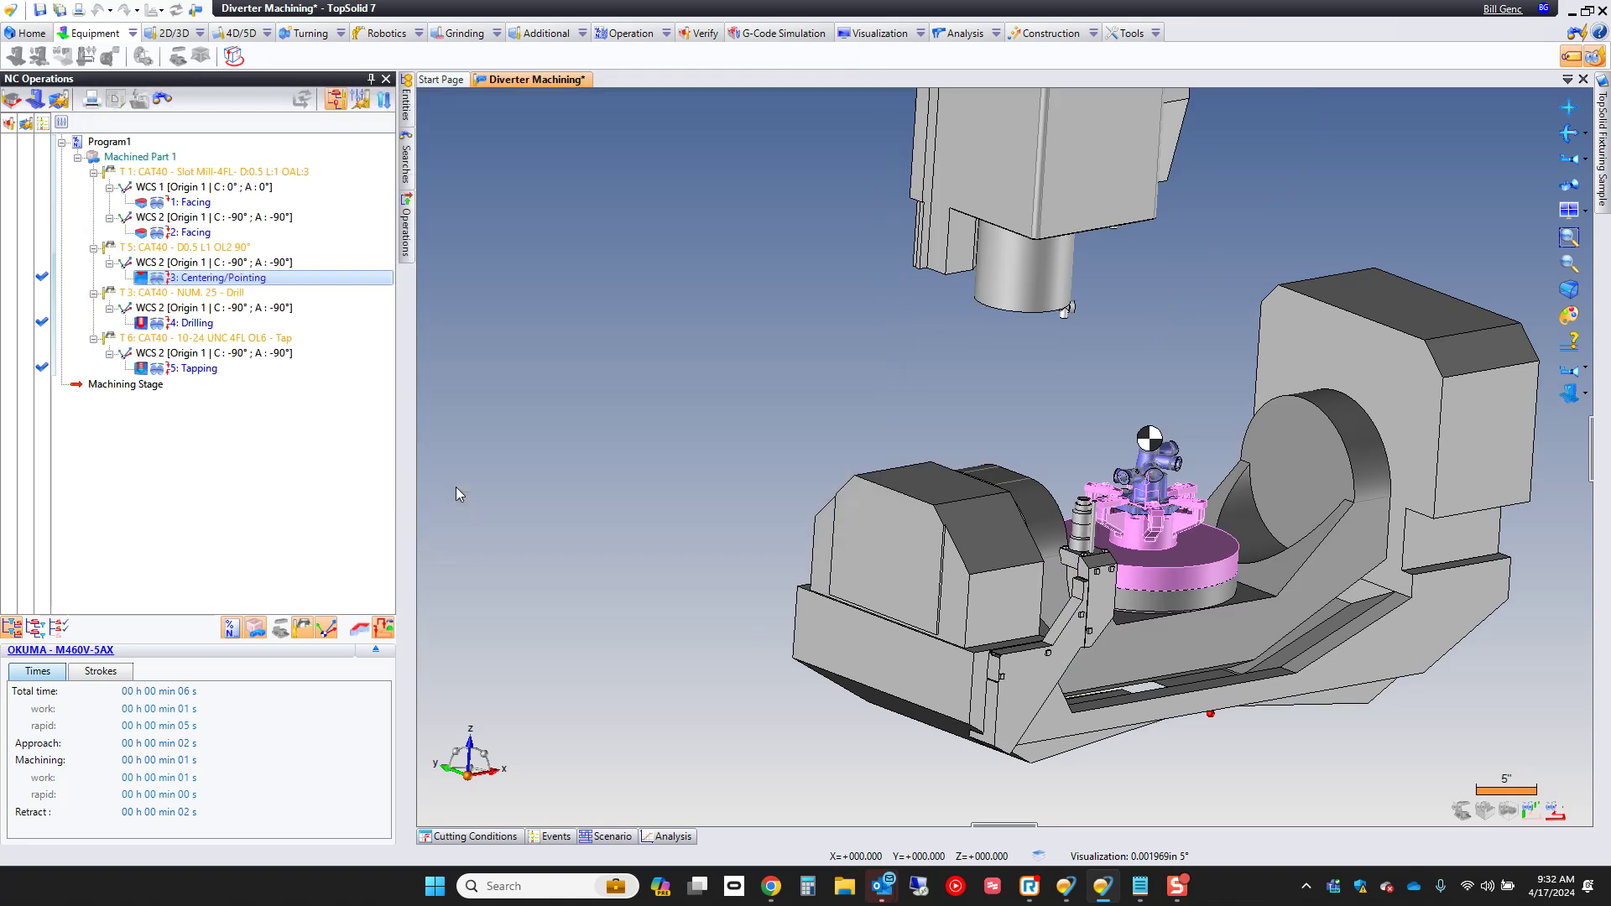
- End the 4: Drilling retract at the Z Only position
{"action": "right_click", "coordinate": [189, 327]}
{"action": "mouse_move", "coordinate": [258, 493]}
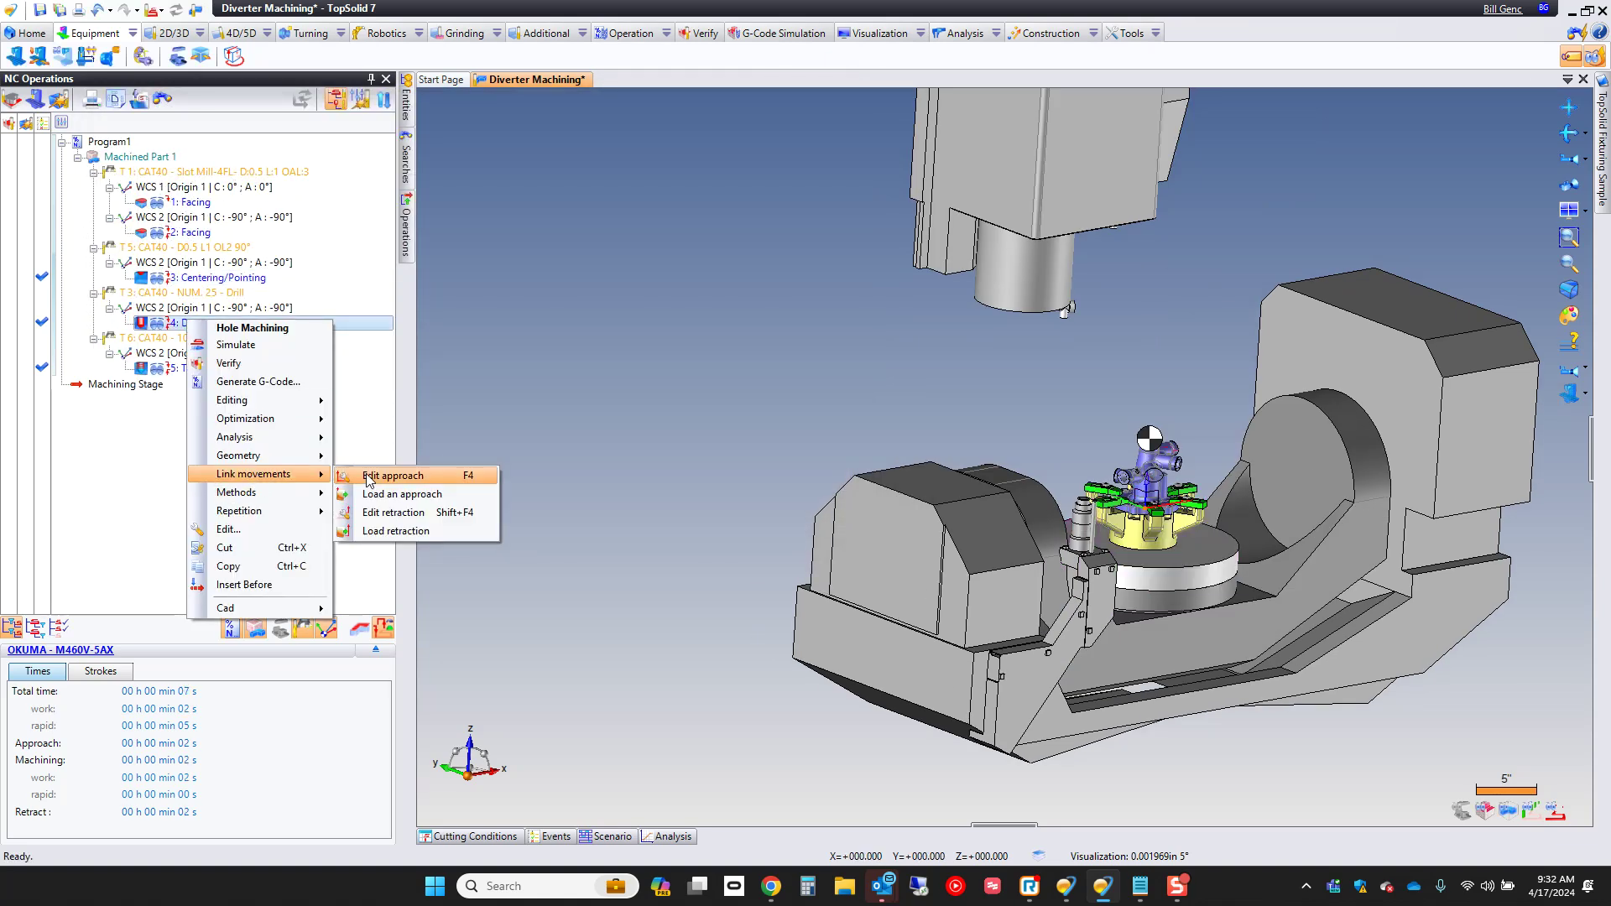
{"action": "left_click", "coordinate": [409, 513]}
{"action": "left_click", "coordinate": [192, 242]}
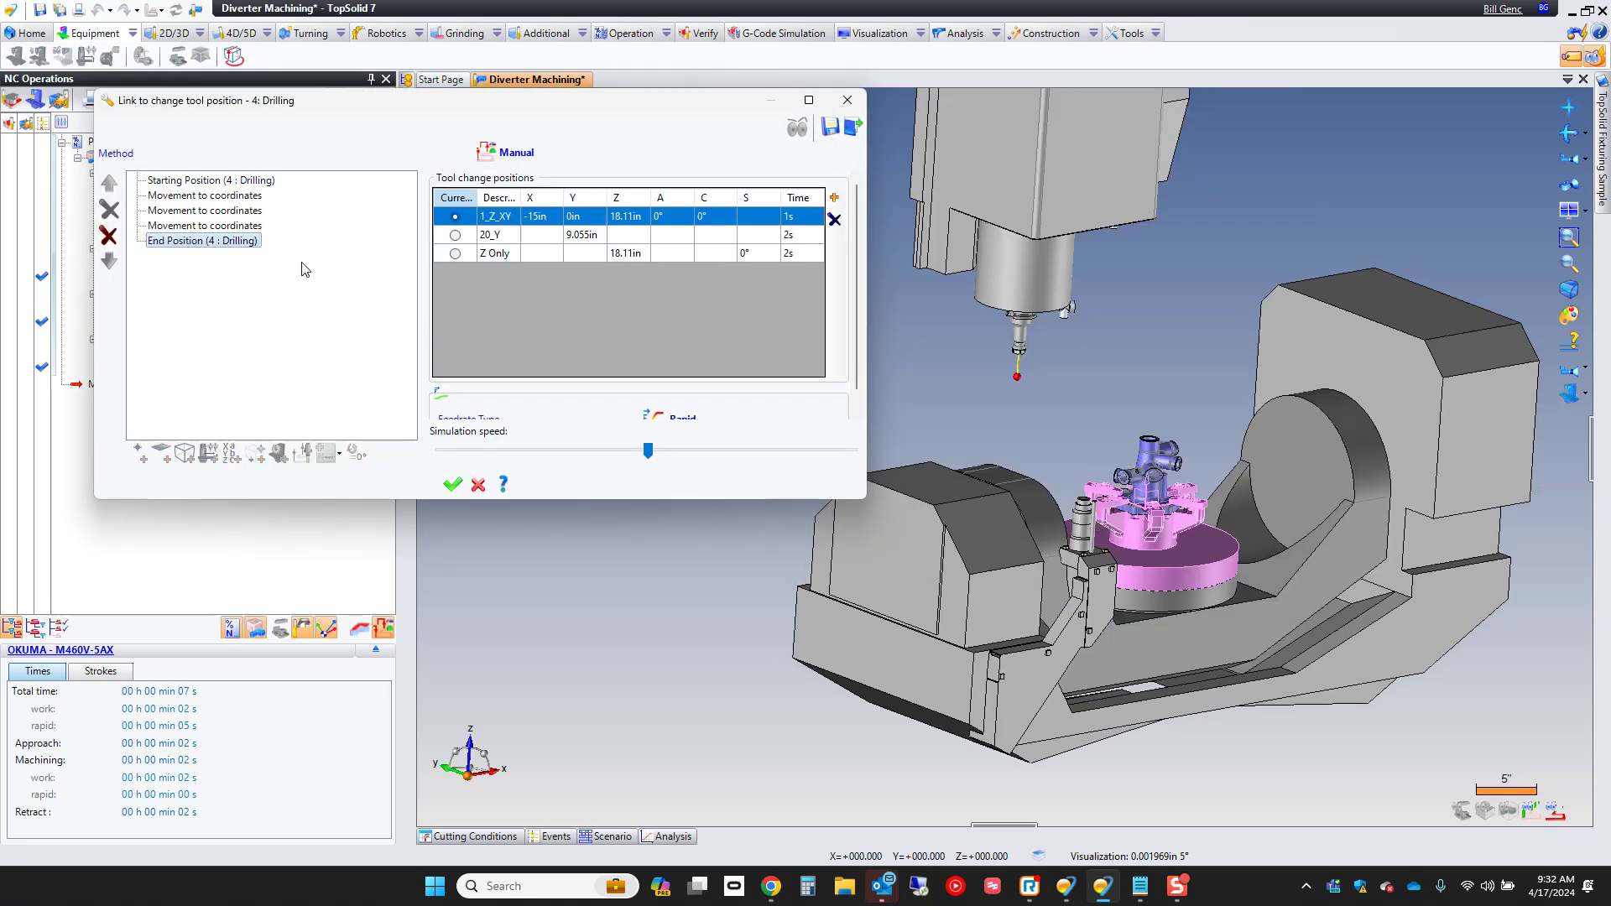
{"action": "left_click", "coordinate": [461, 256]}
{"action": "left_click", "coordinate": [452, 484]}
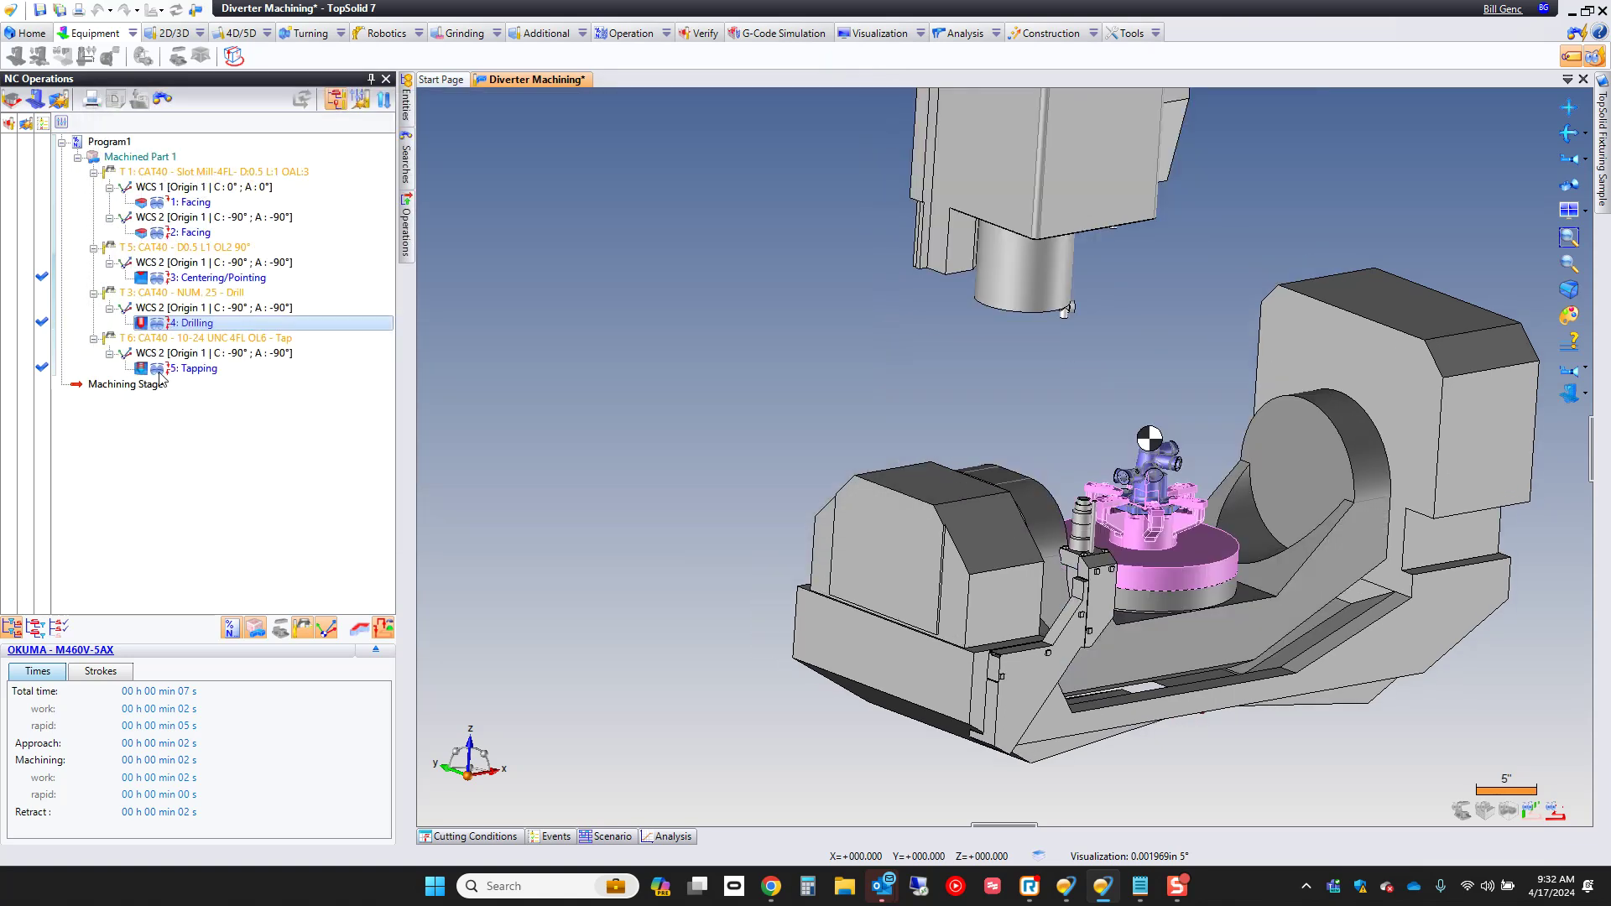
- End the 5: Tapping retract at the Z Only position
{"action": "left_click", "coordinate": [201, 368]}
{"action": "right_click", "coordinate": [200, 370]}
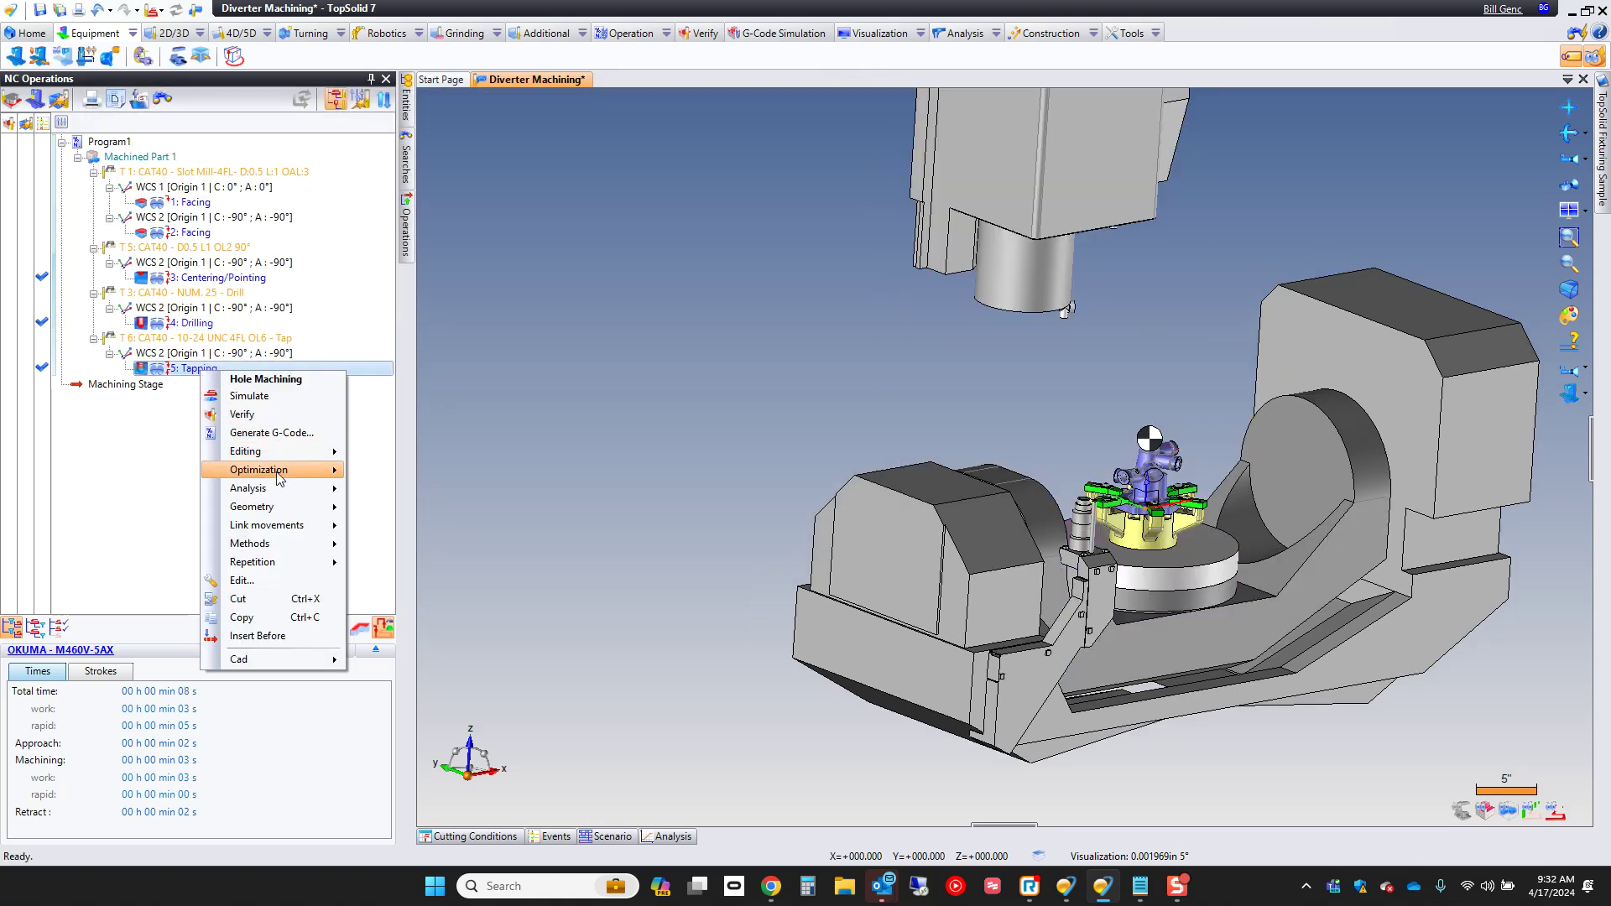
{"action": "mouse_move", "coordinate": [285, 527]}
{"action": "left_click", "coordinate": [424, 565]}
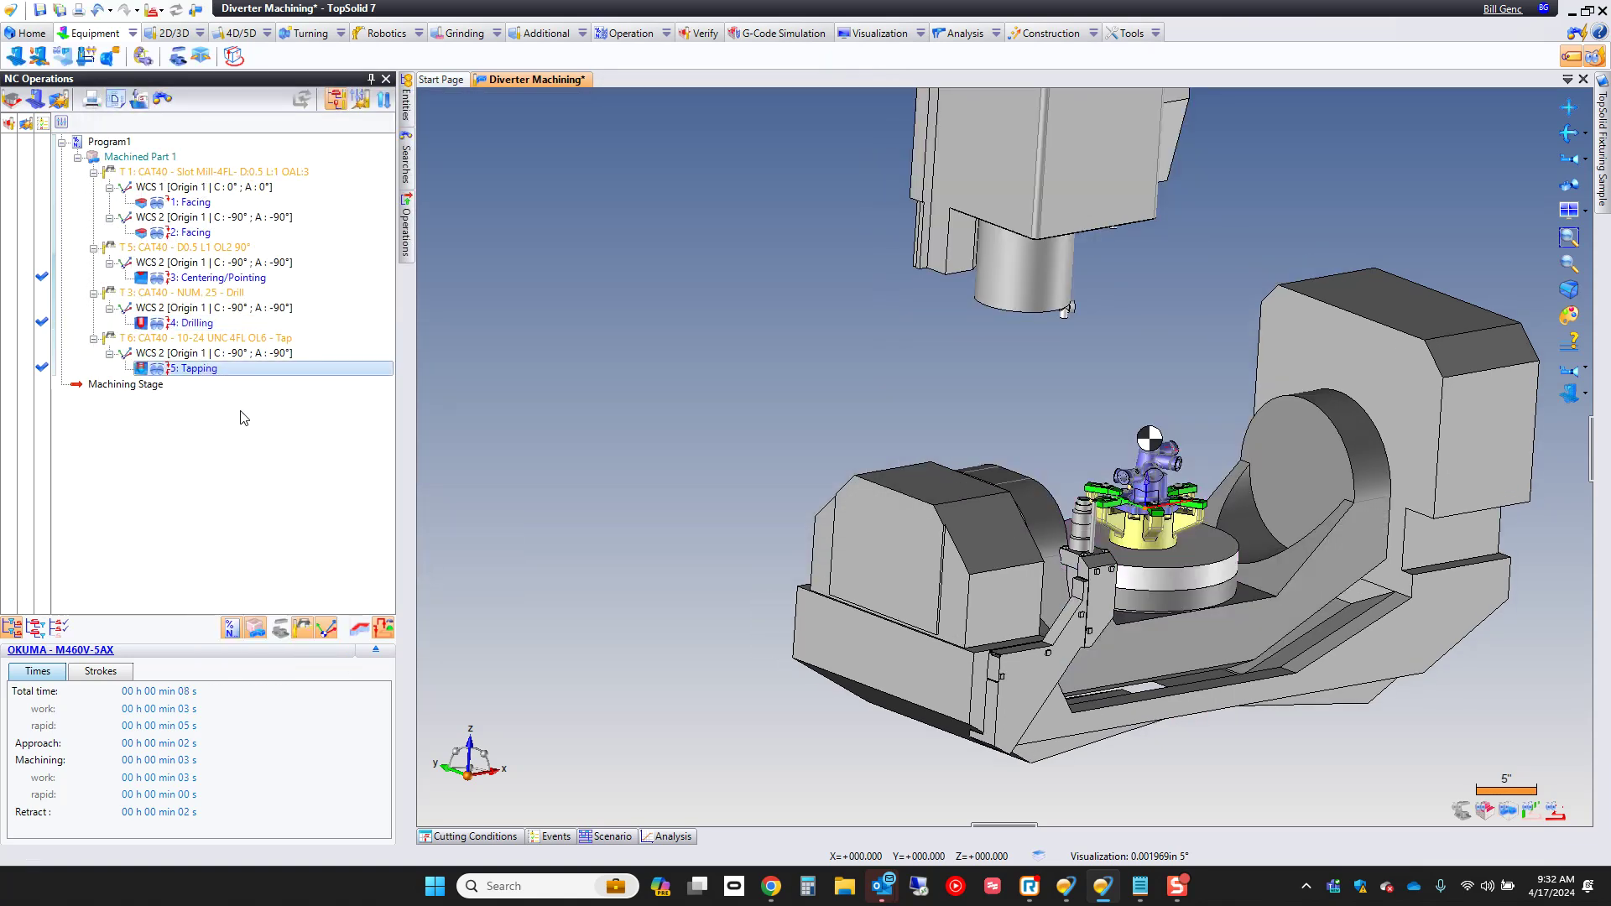
{"action": "left_click", "coordinate": [193, 241]}
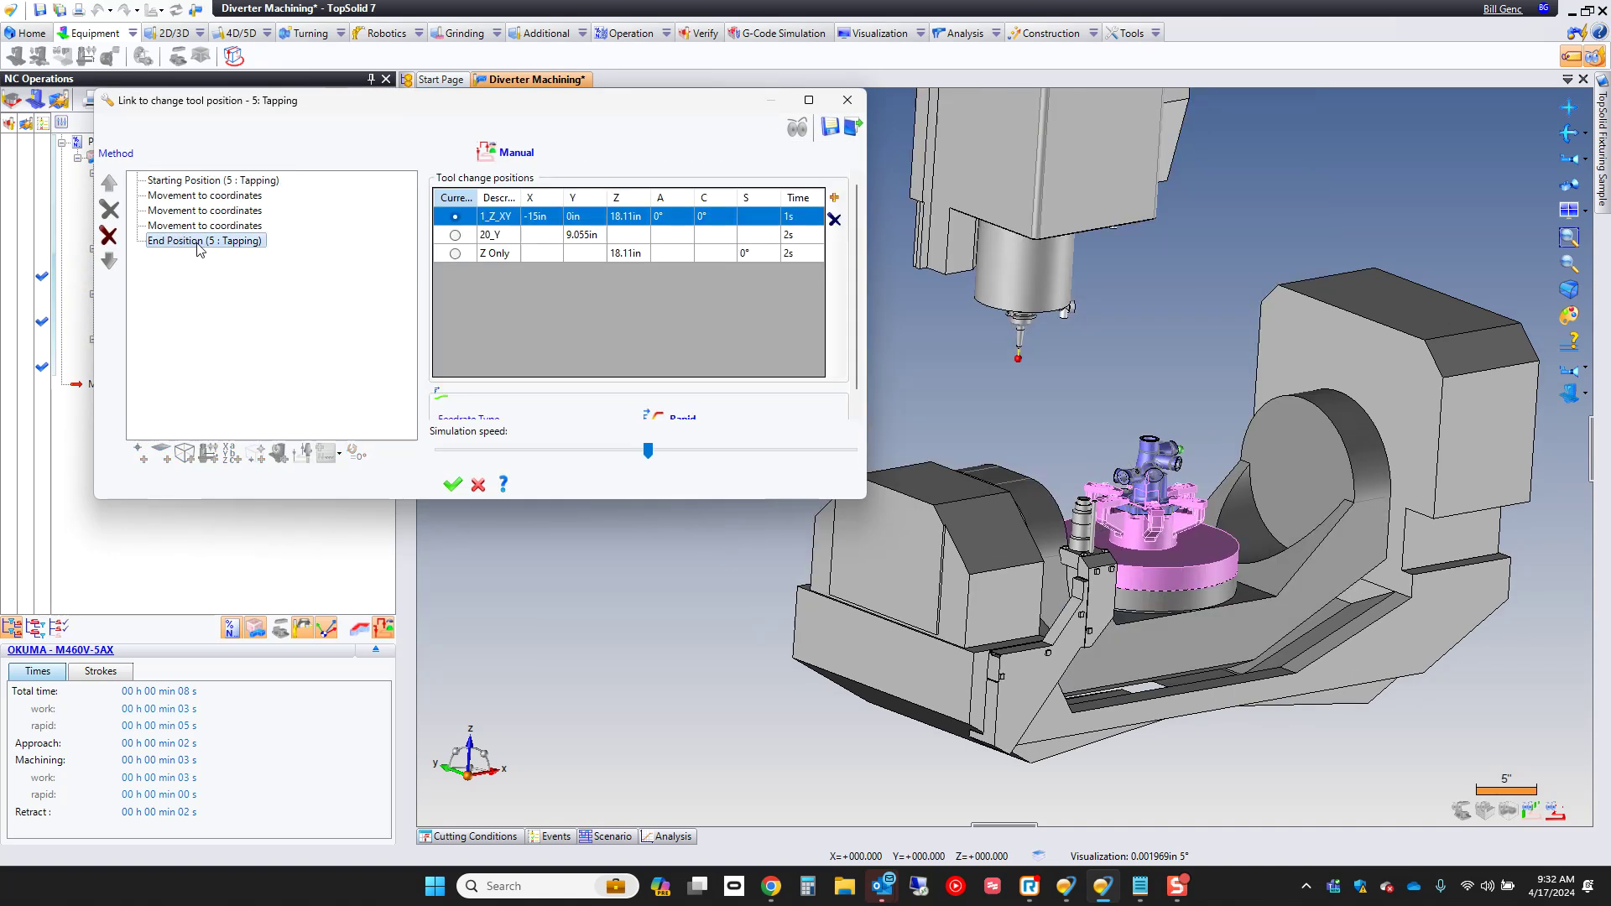
{"action": "left_click", "coordinate": [454, 253]}
{"action": "left_click", "coordinate": [452, 485]}
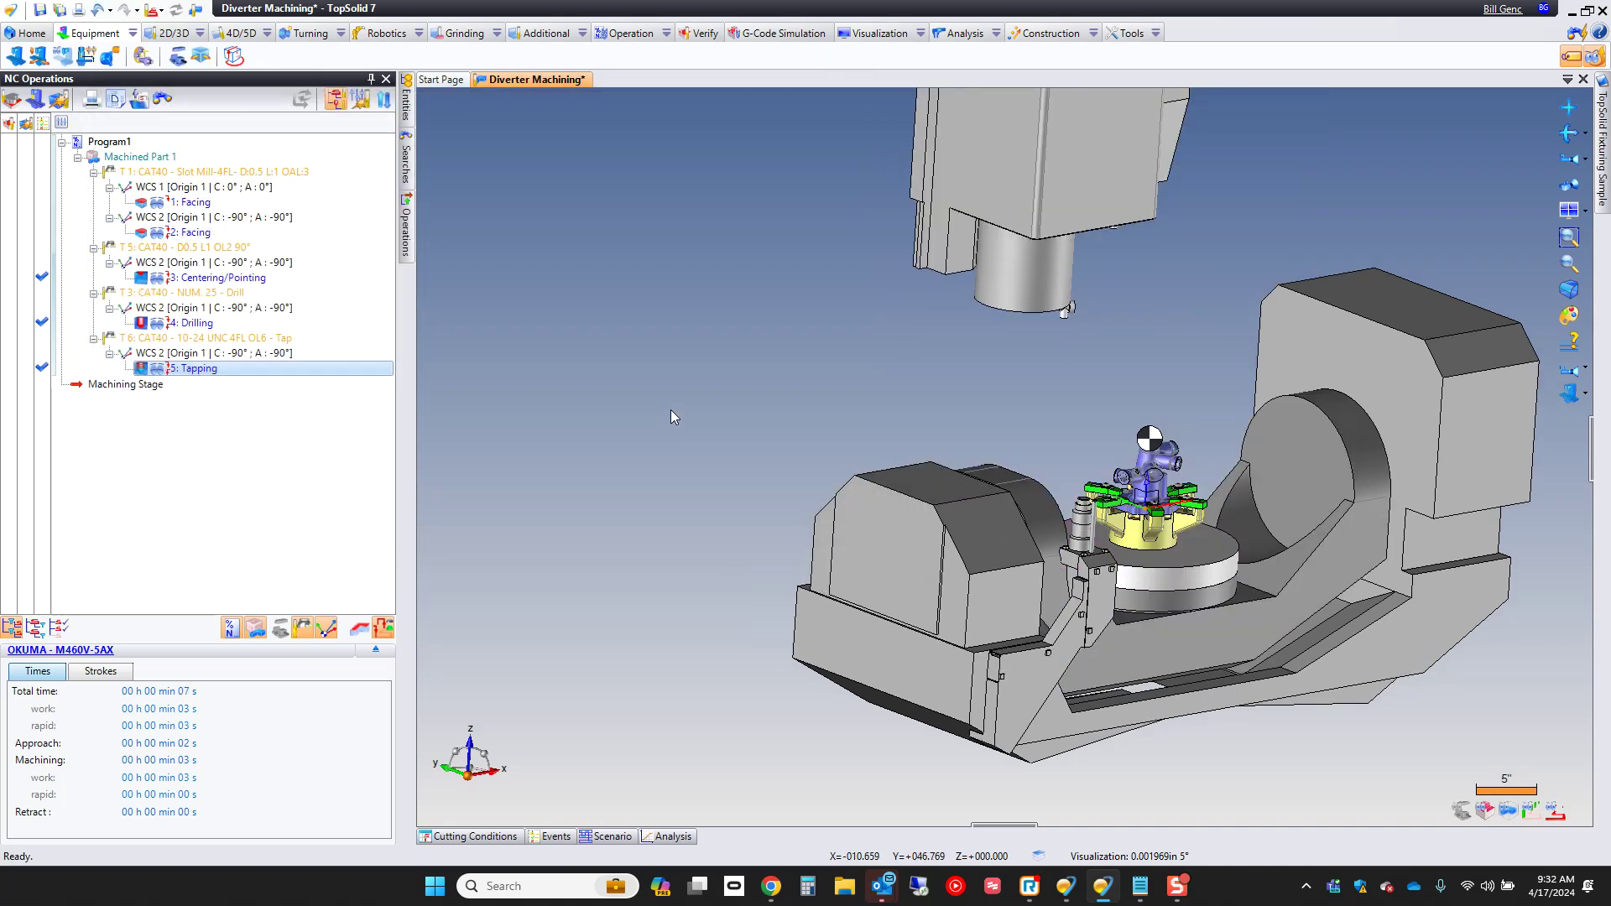
- Regenerate the program to 51 s total and select all rows from WCS 1 to Machining Stage
{"action": "left_click", "coordinate": [537, 294]}
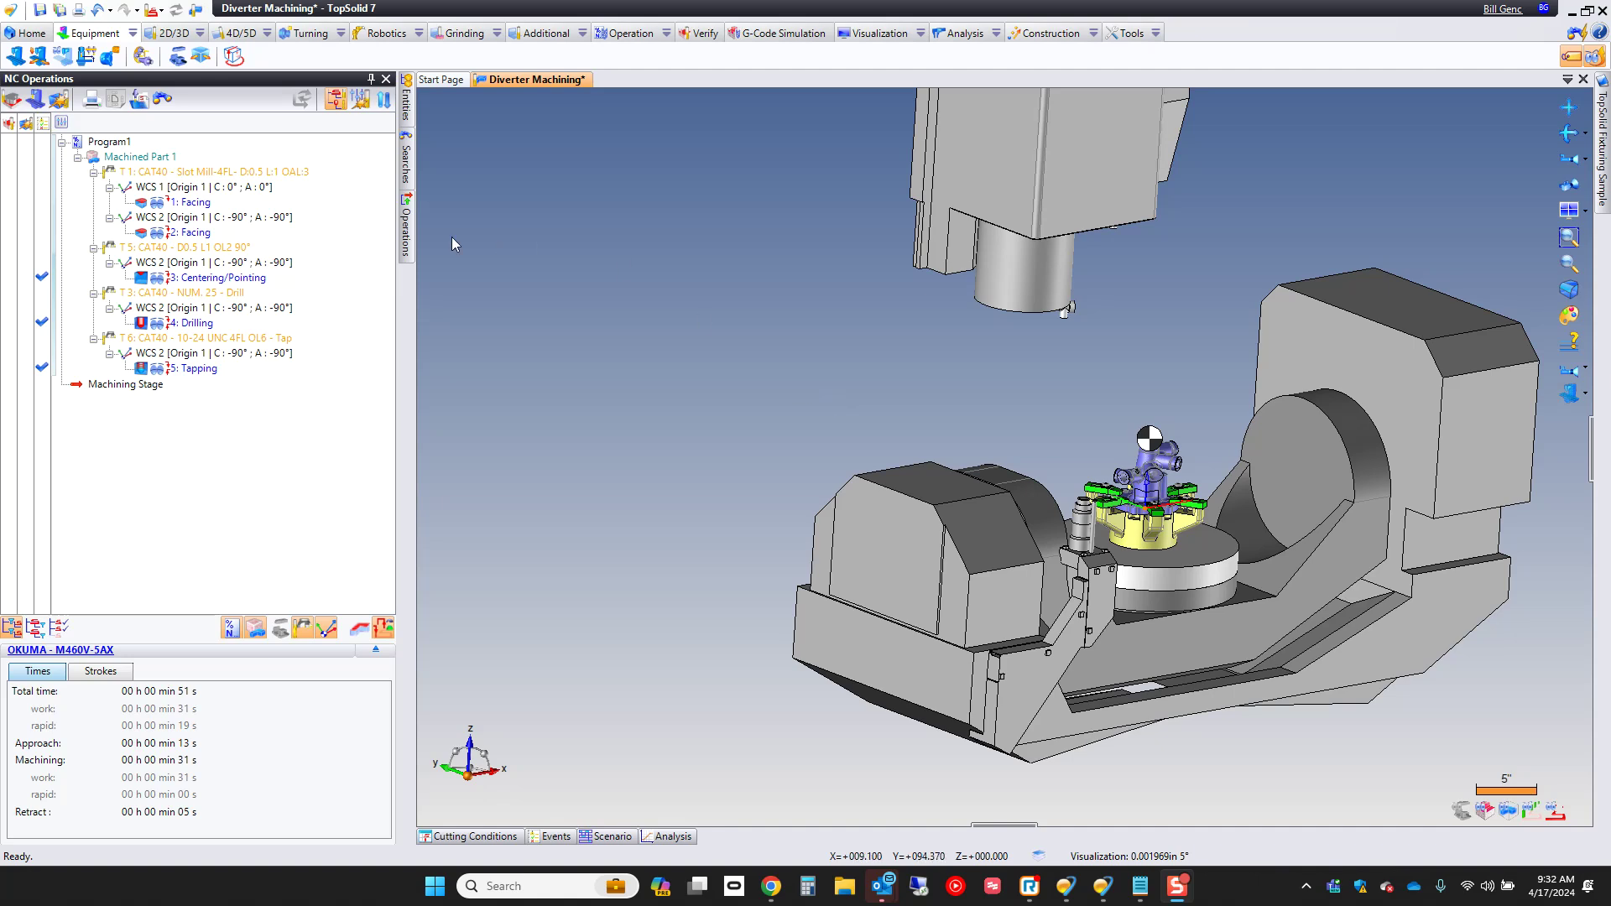
{"action": "left_click_drag", "start_coordinate": [133, 188], "coordinate": [135, 384]}
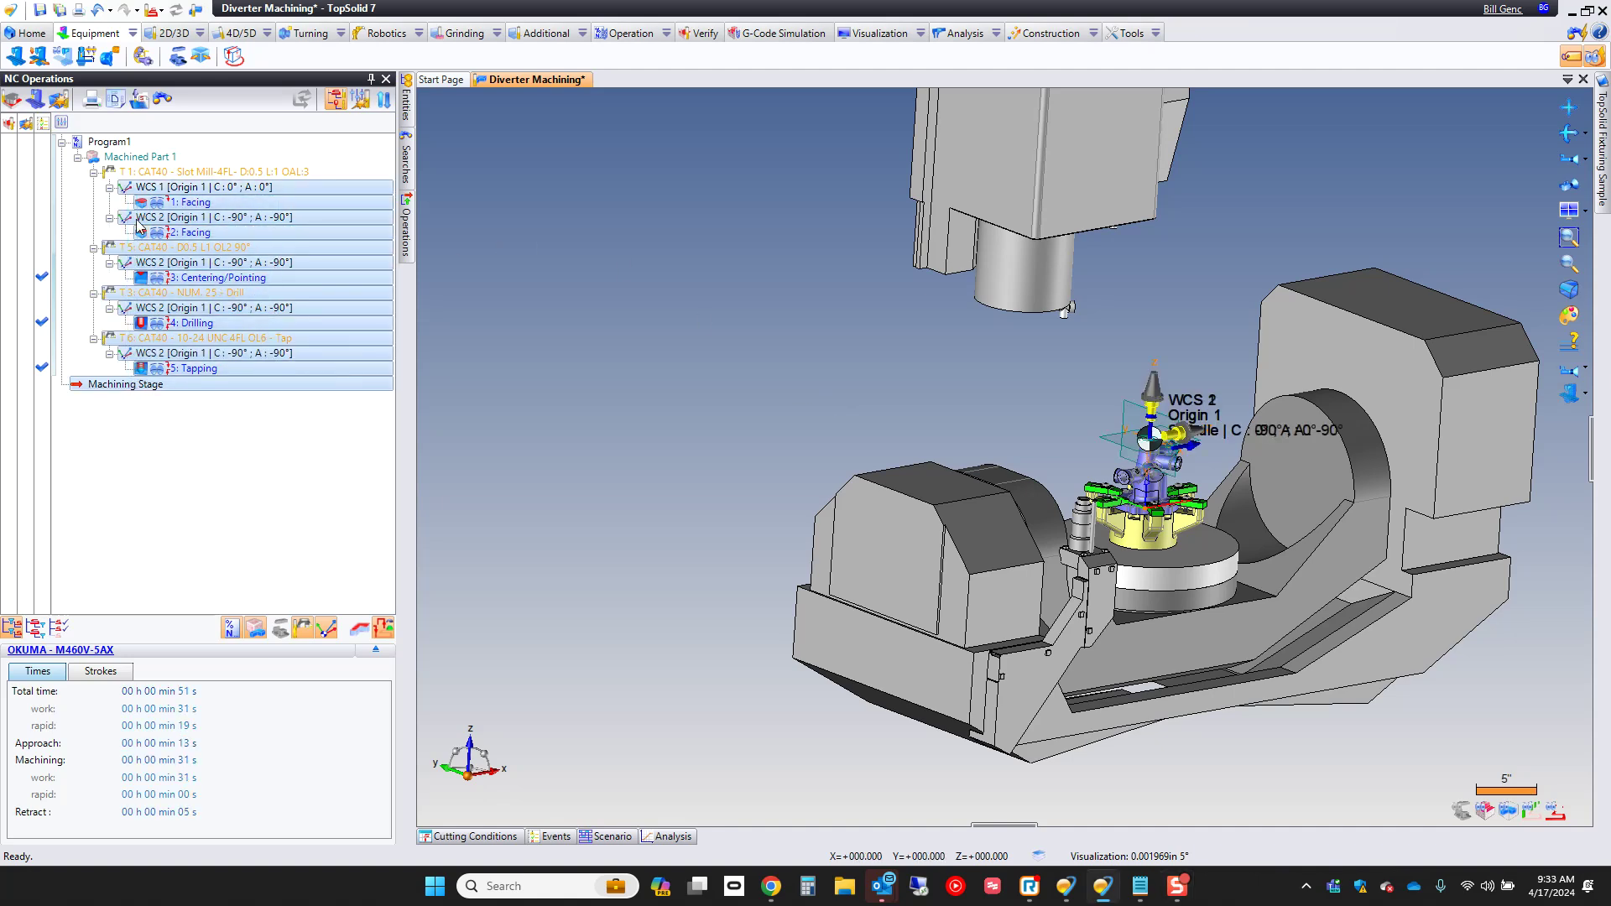
{"action": "key", "text": "F5"}
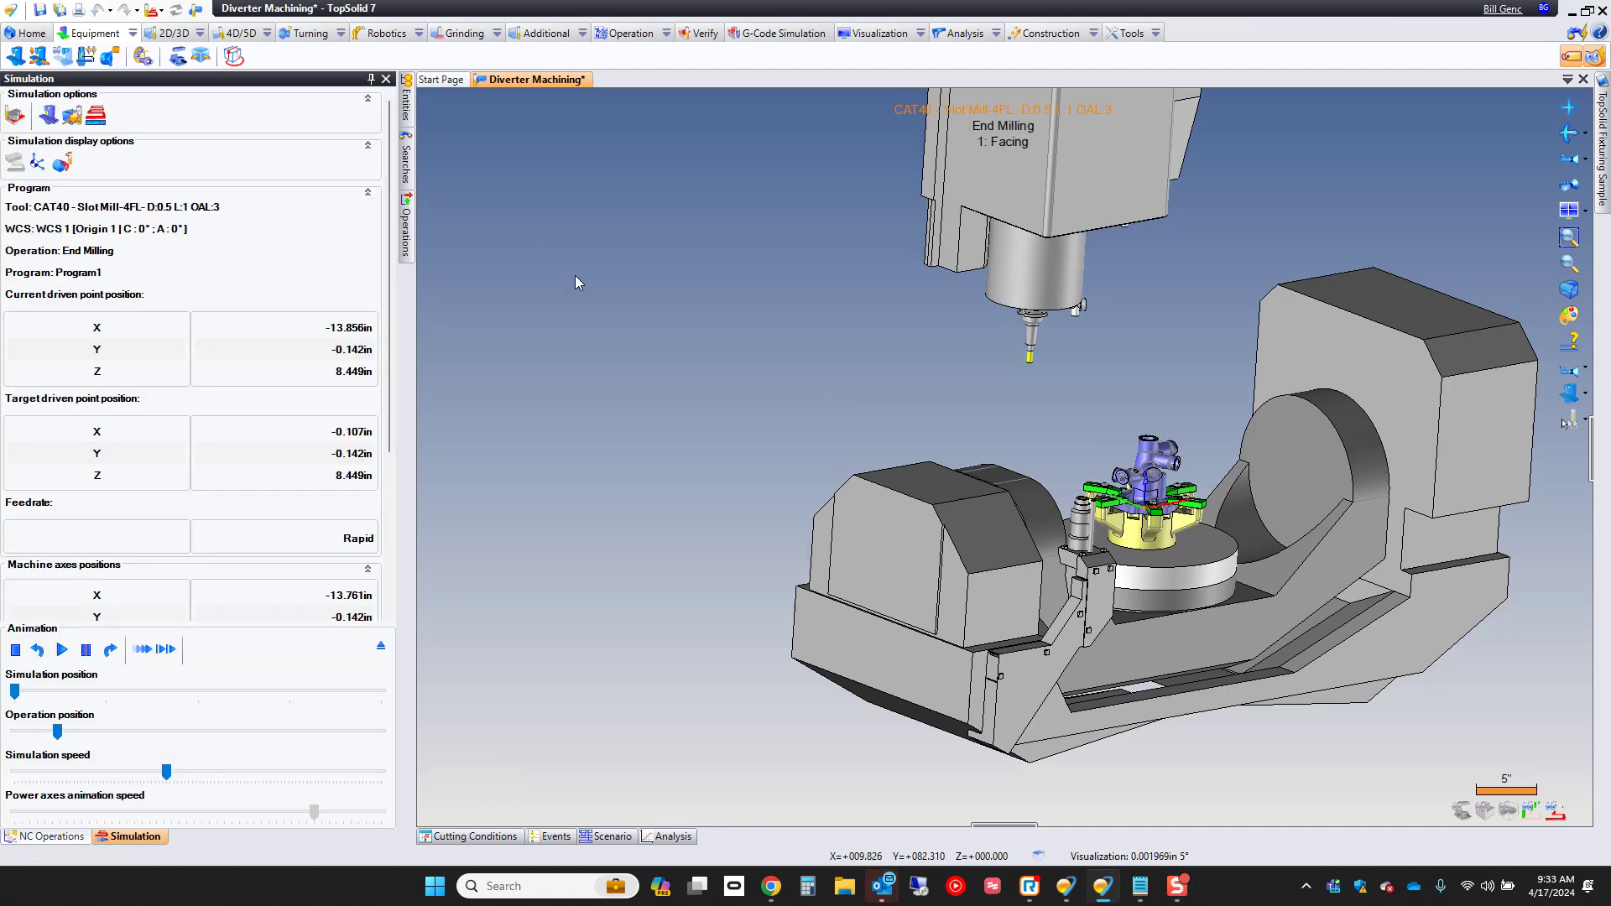
{"action": "scroll", "coordinate": [999, 361], "scroll_direction": "up", "scroll_amount": 3}
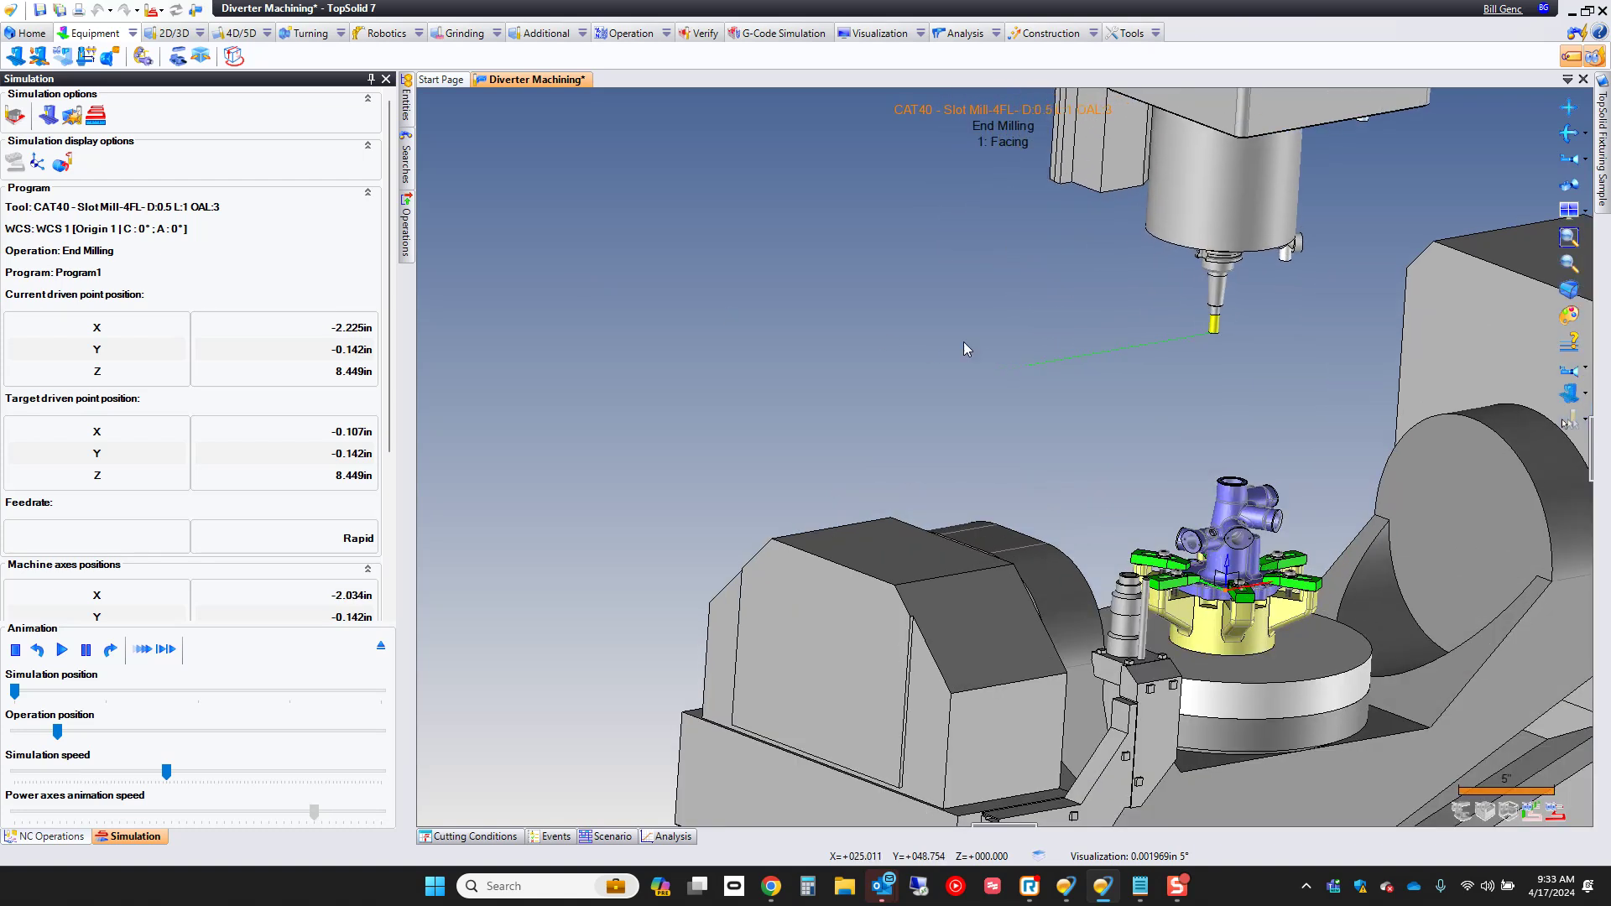
{"action": "middle_click_drag", "start_coordinate": [963, 341], "coordinate": [615, 283]}
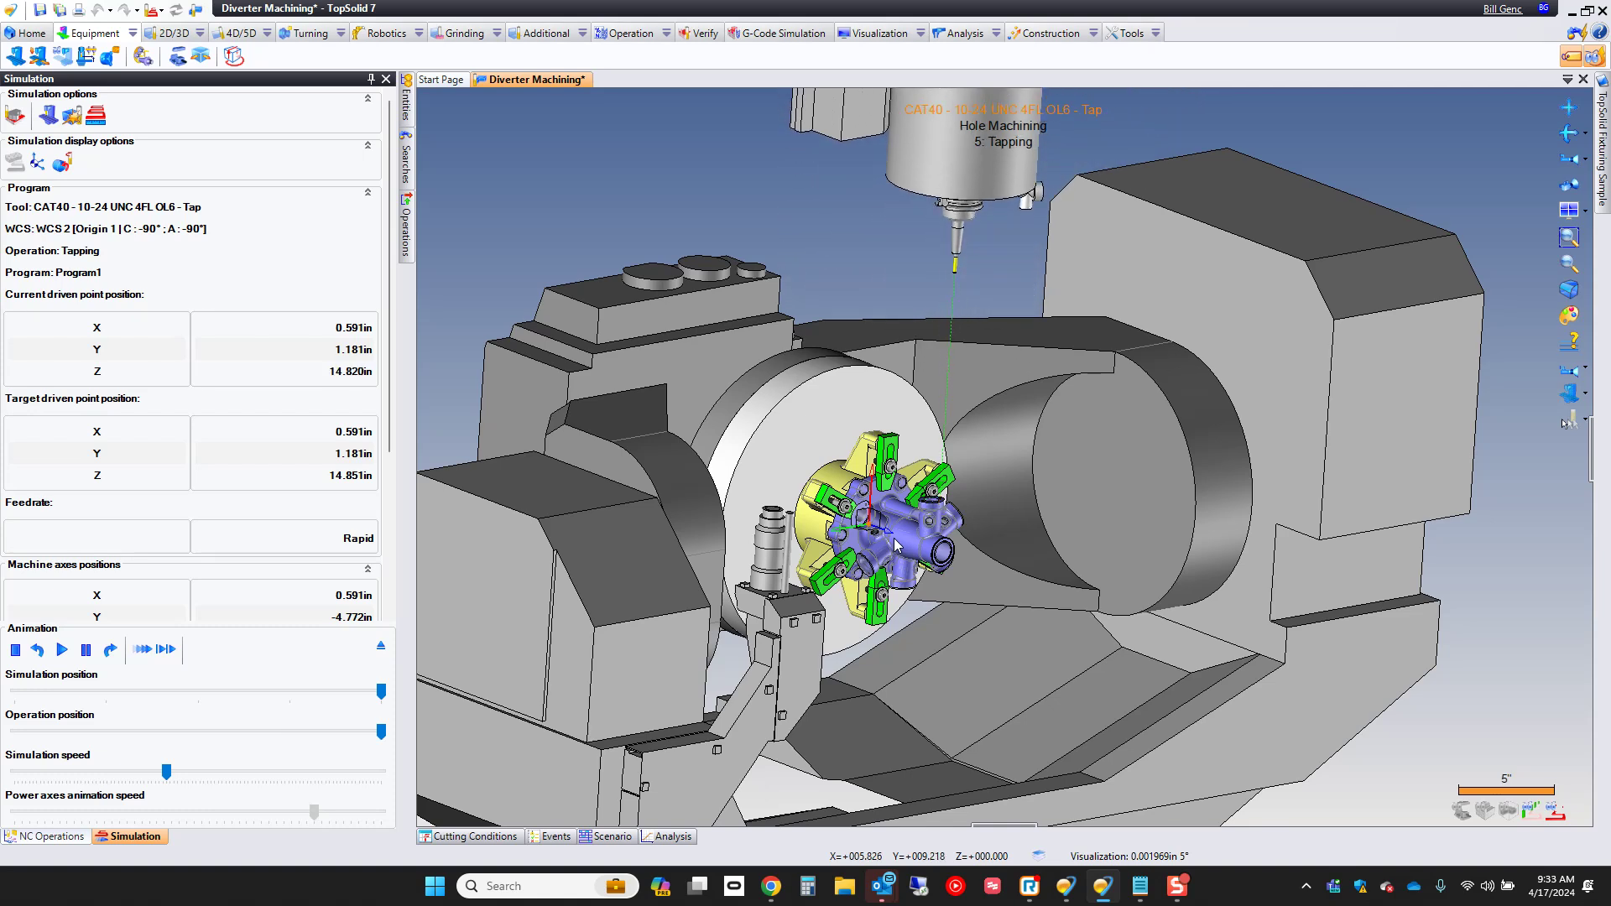
{"action": "left_click", "coordinate": [381, 649]}
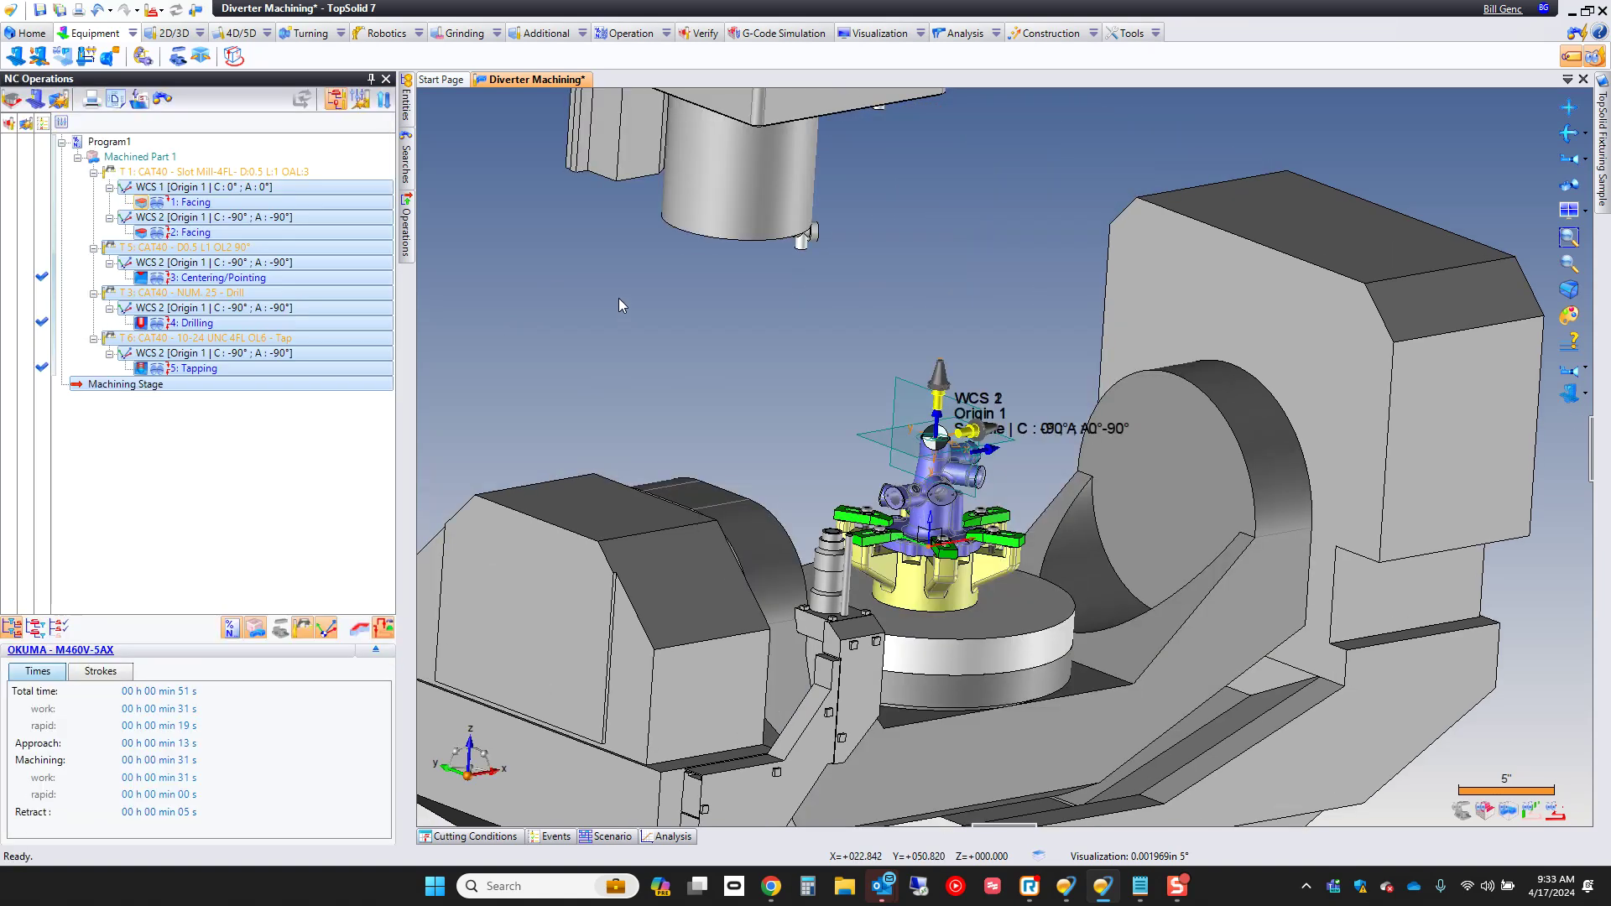